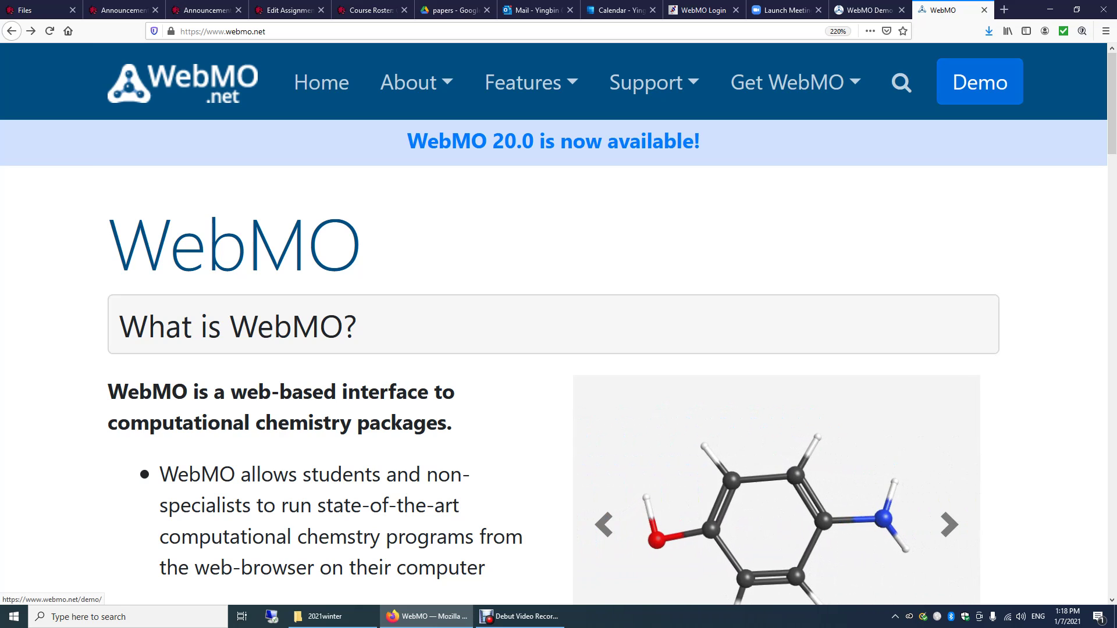
Open the WebMO Demo Server page from webmo.net and bring its guest login information into view.
click(980, 82)
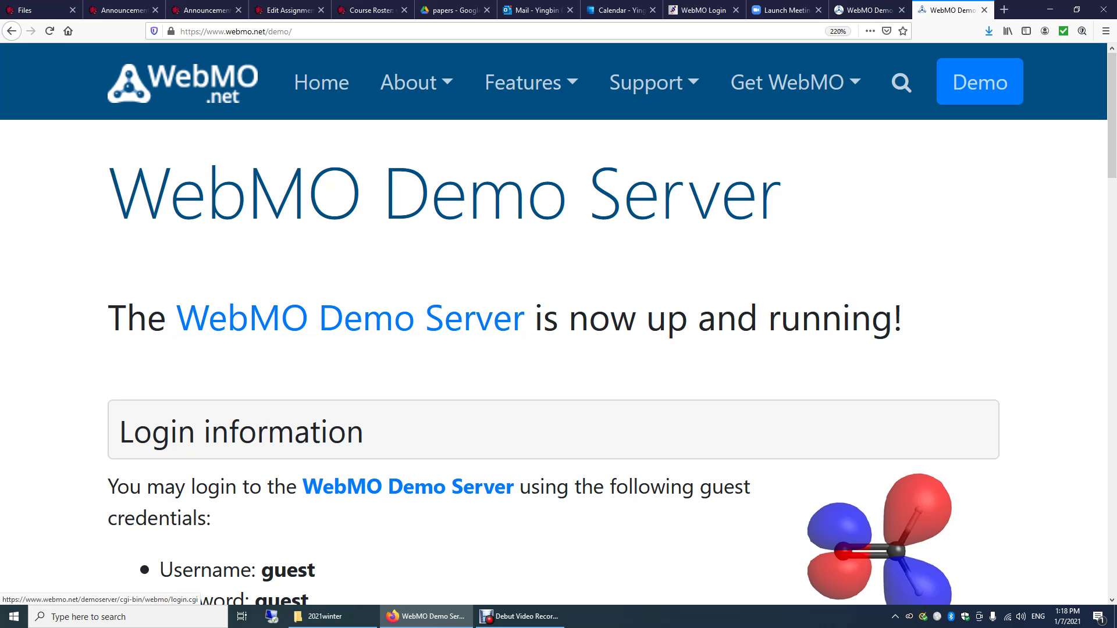
scroll(407, 209, down, 5)
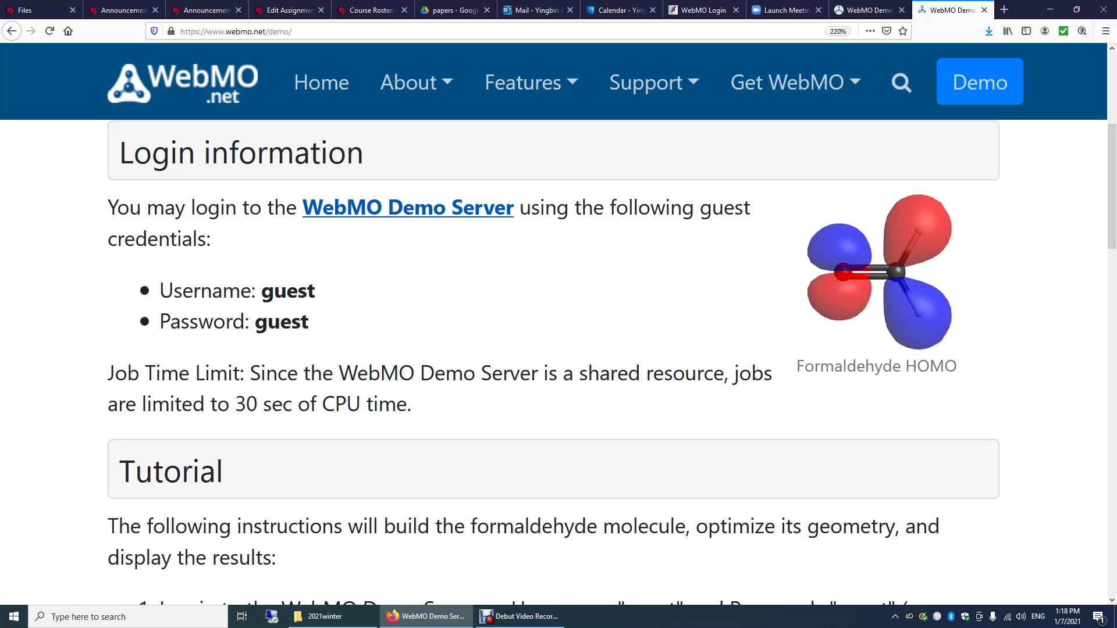
Log in to the WebMO demo server with the guest username and password, then open the New Job menu.
click(407, 208)
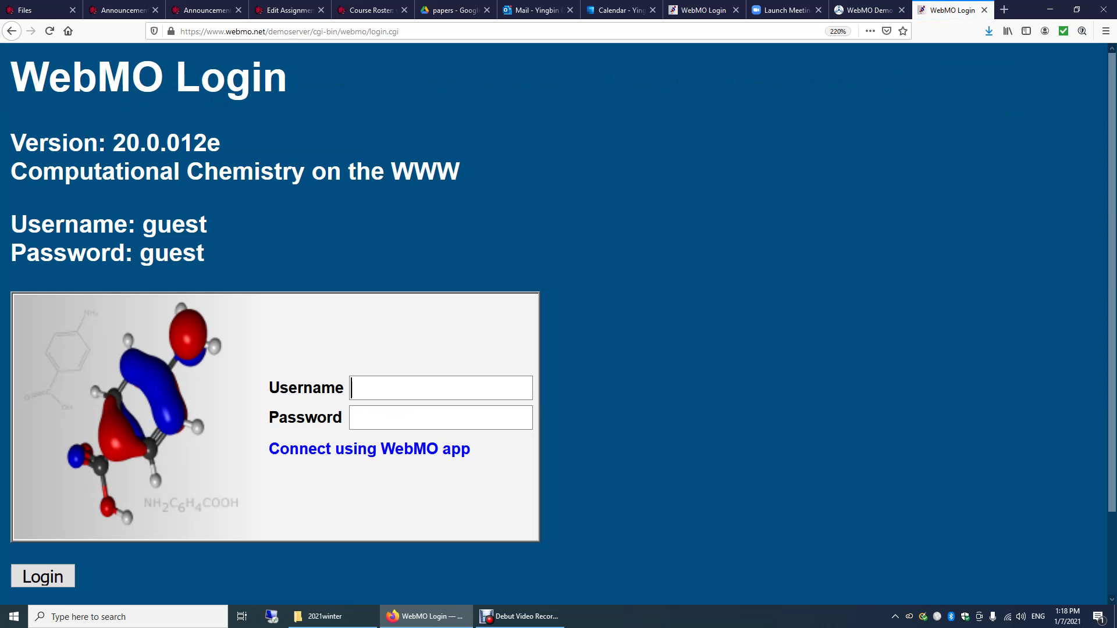
text(guest)
key(Tab)
text(guest)
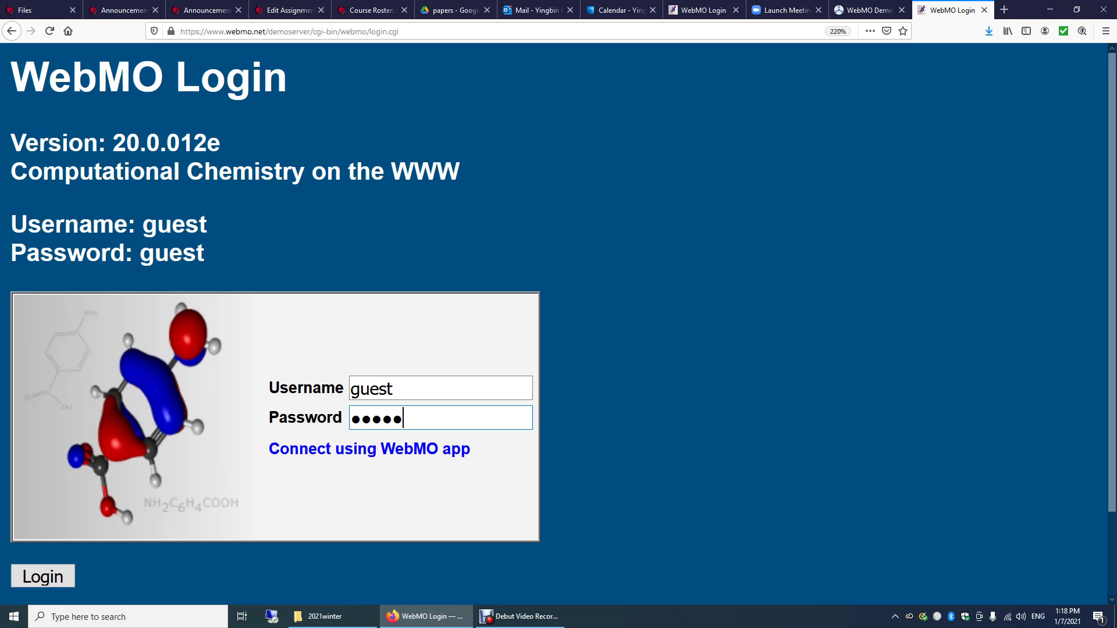
key(Tab)
key(Tab)
key(Return)
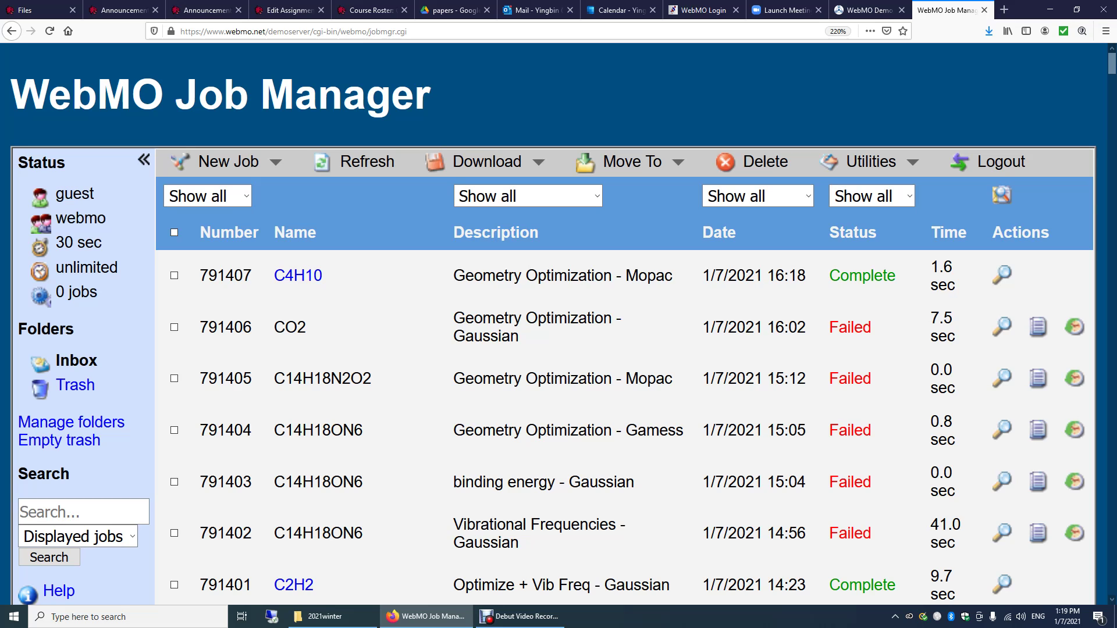
click(229, 162)
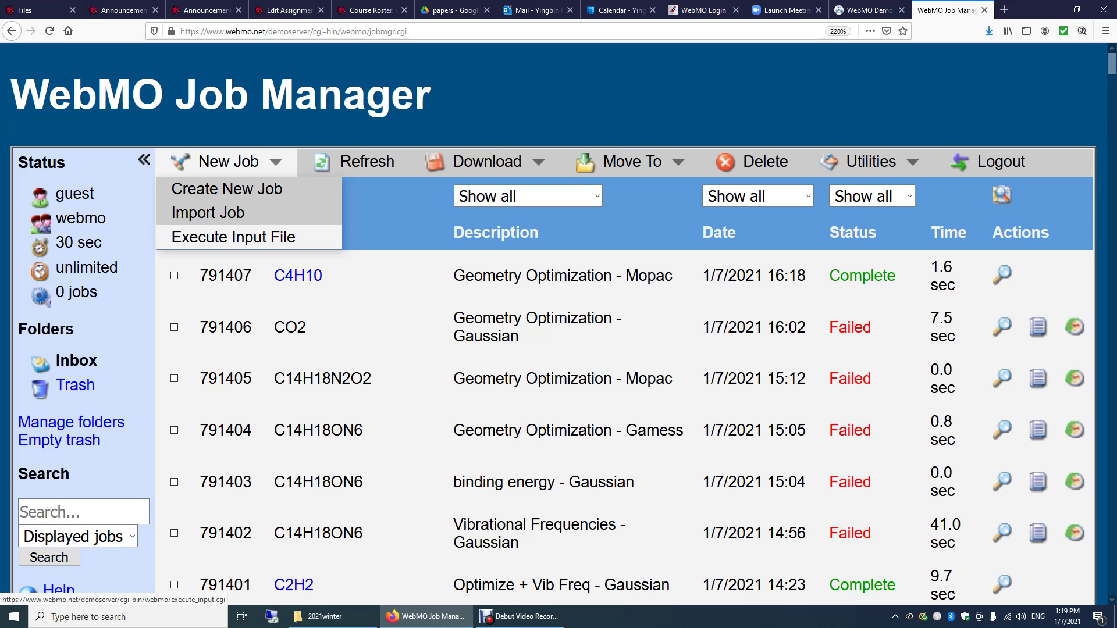
Start an Execute Input File job named Ne2cation.
click(233, 237)
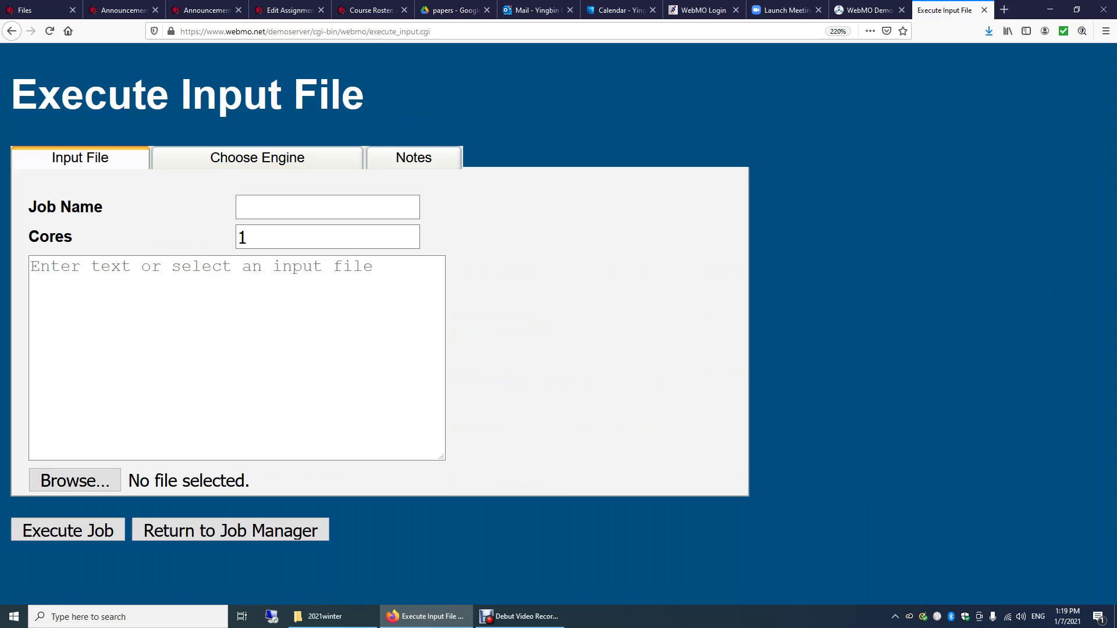
click(327, 207)
text(Ne2cation)
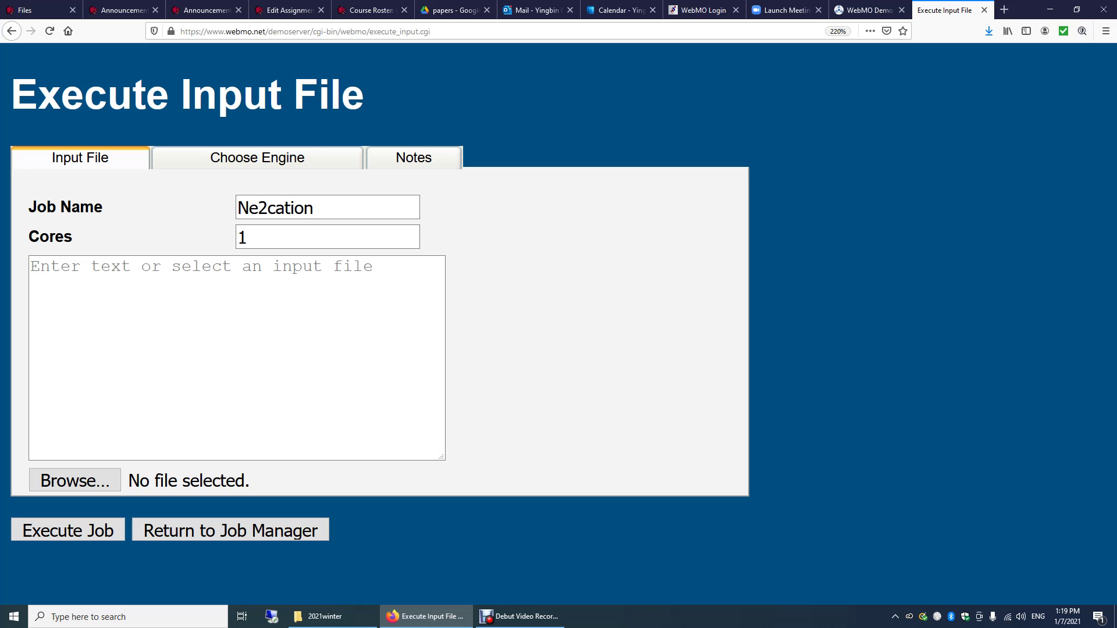
Enter route '# HF/3-21G opt freq', title 'Ne2 cation', and charge/multiplicity '1 2' in the input.
click(31, 266)
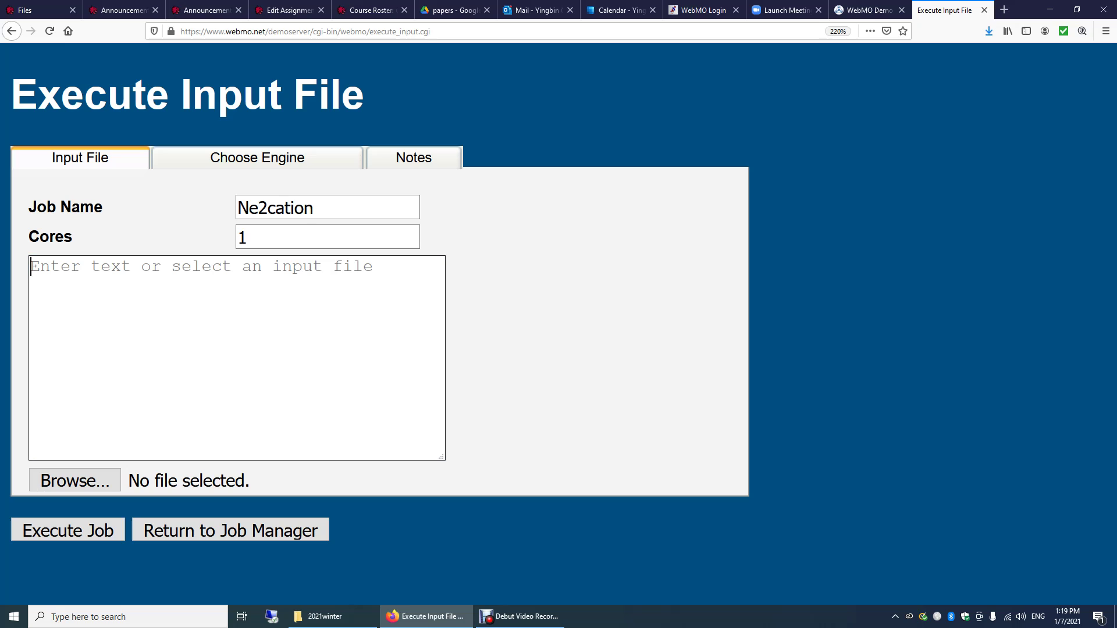
text(#)
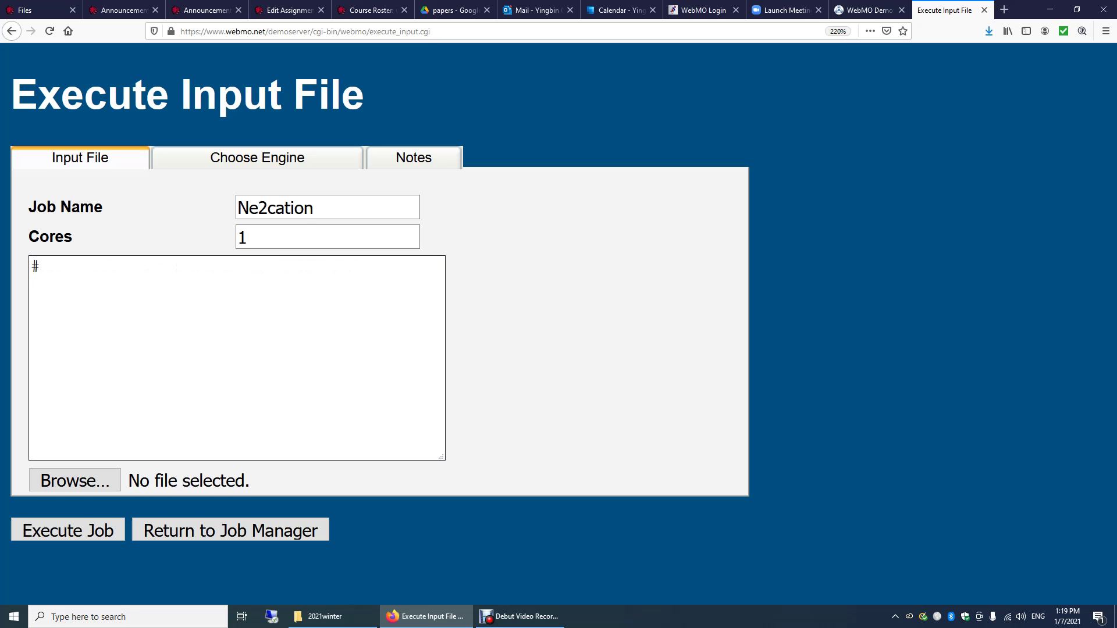
text( HF/3-21G opt freq)
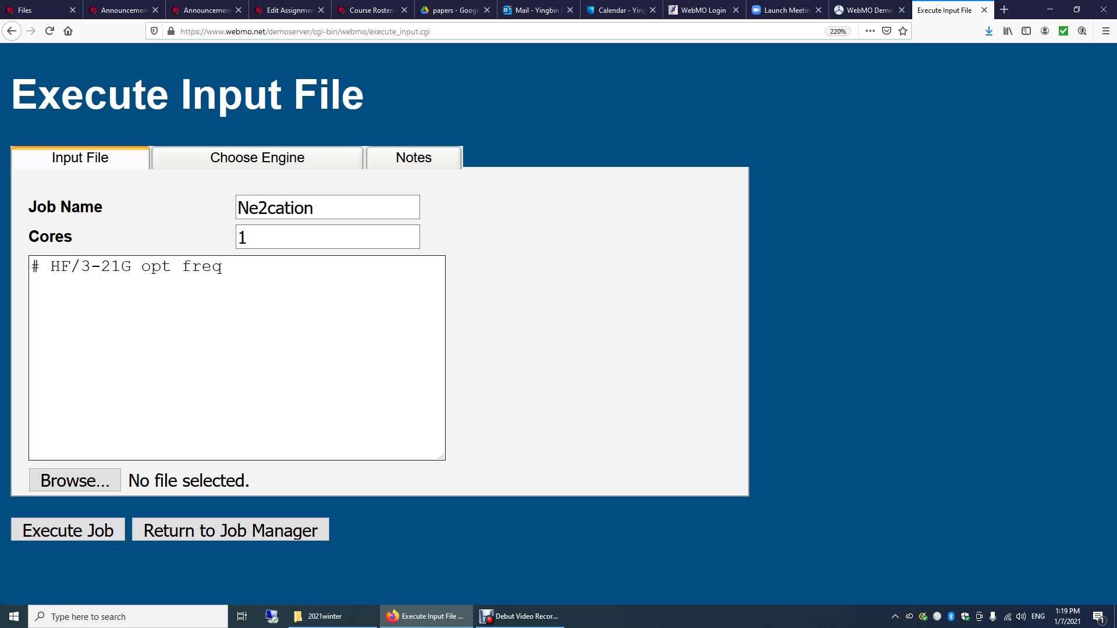
key(Return)
text(N2)
key(BackSpace)
text(e2 cation)
key(Return)
key(Return)
text(1 2)
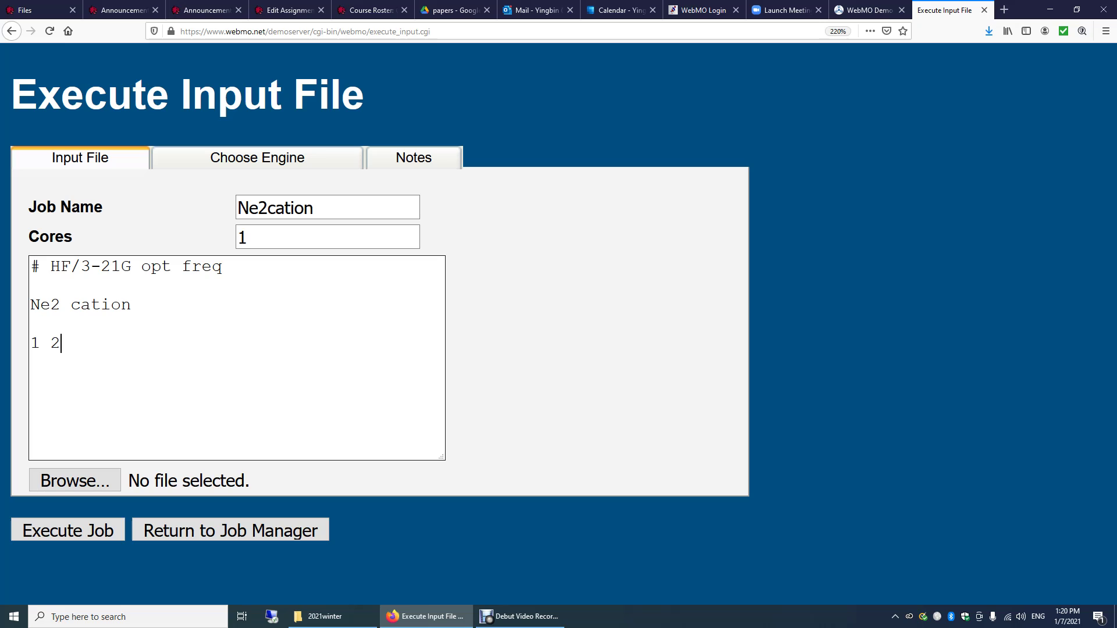
Add the geometry lines 'Ne' and 'Ne 1 2.0', ending the input with a blank line.
key(Return)
text(Nw)
key(BackSpace)
text(e)
key(Return)
text(ne2)
key(BackSpace)
key(BackSpace)
key(BackSpace)
text(Ne)
text(1 2.0)
key(Return)
Review the charge 1, multiplicity 2, and the 2.0 bond distance to atom 1.
click(31, 343)
key(shift+Right)
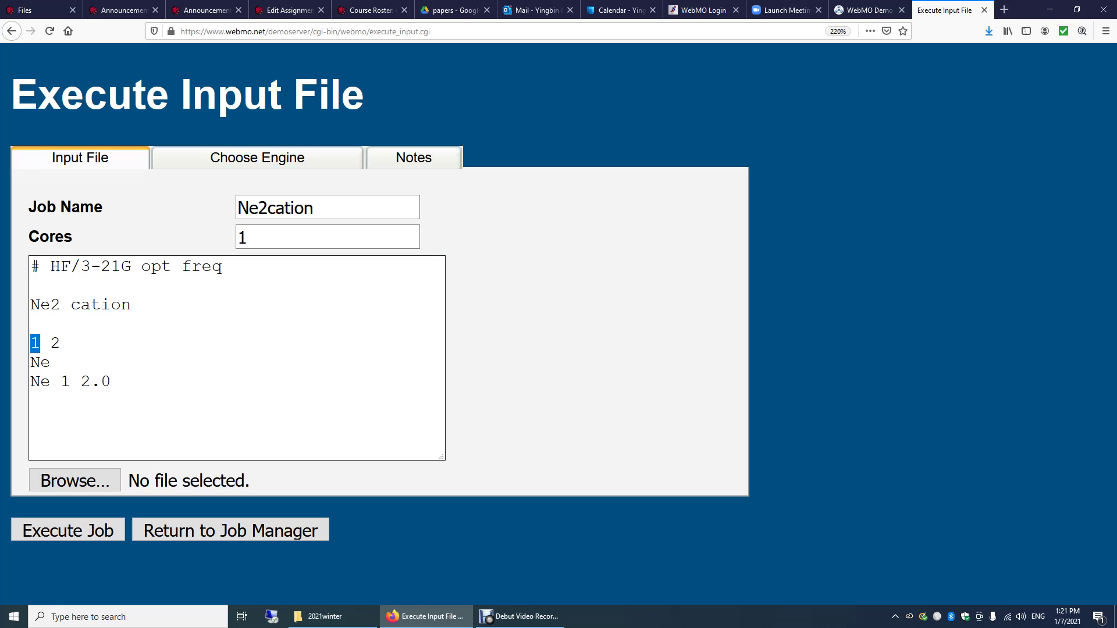
key(Right)
key(Right)
key(shift+Right)
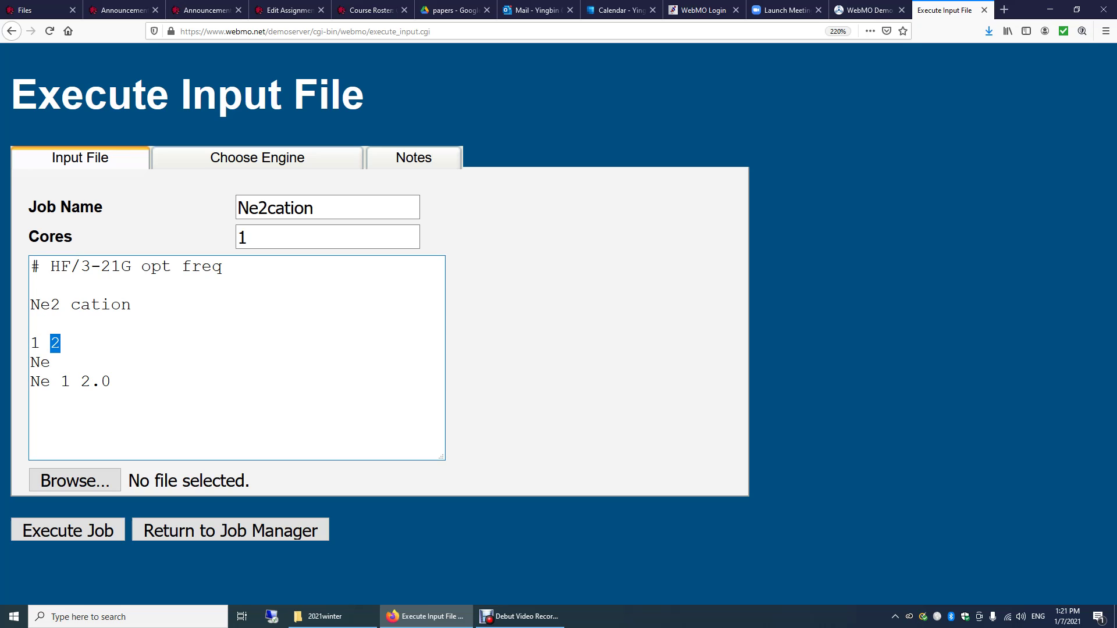
key(Down)
key(Down)
key(End)
key(shift+Left)
key(shift+Left)
key(shift+Left)
key(shift+Left)
key(shift+Left)
key(shift+Left)
key(shift+Left)
key(shift+Left)
key(shift+Left)
key(shift+Left)
key(shift+Left)
click(91, 382)
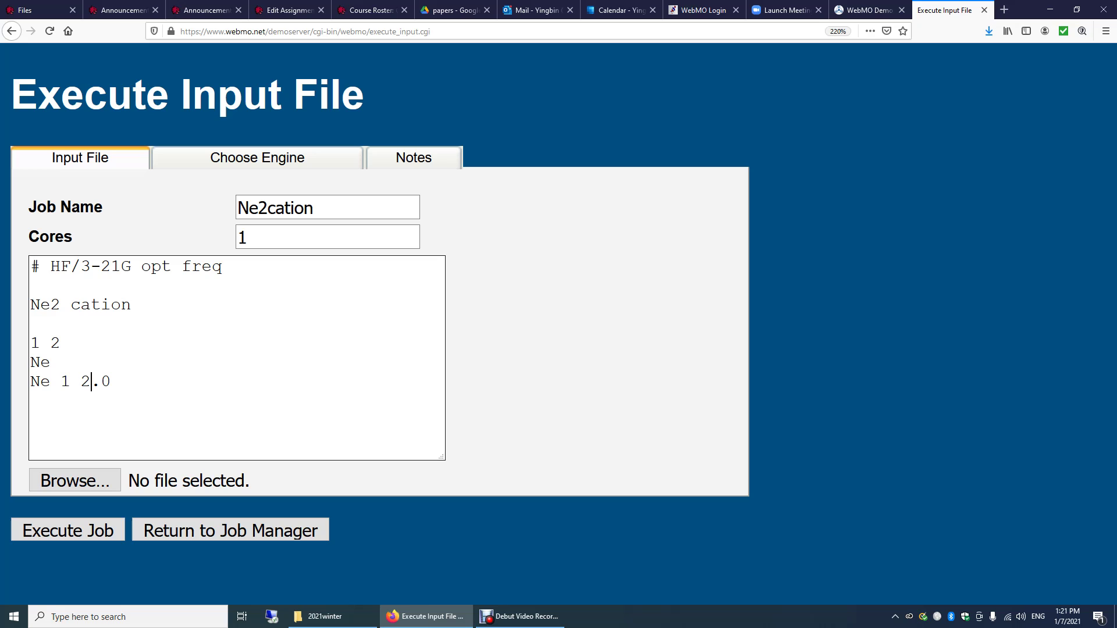
key(Home)
key(shift+Right)
key(shift+Right)
key(shift+Right)
click(101, 381)
double_click(65, 381)
click(31, 401)
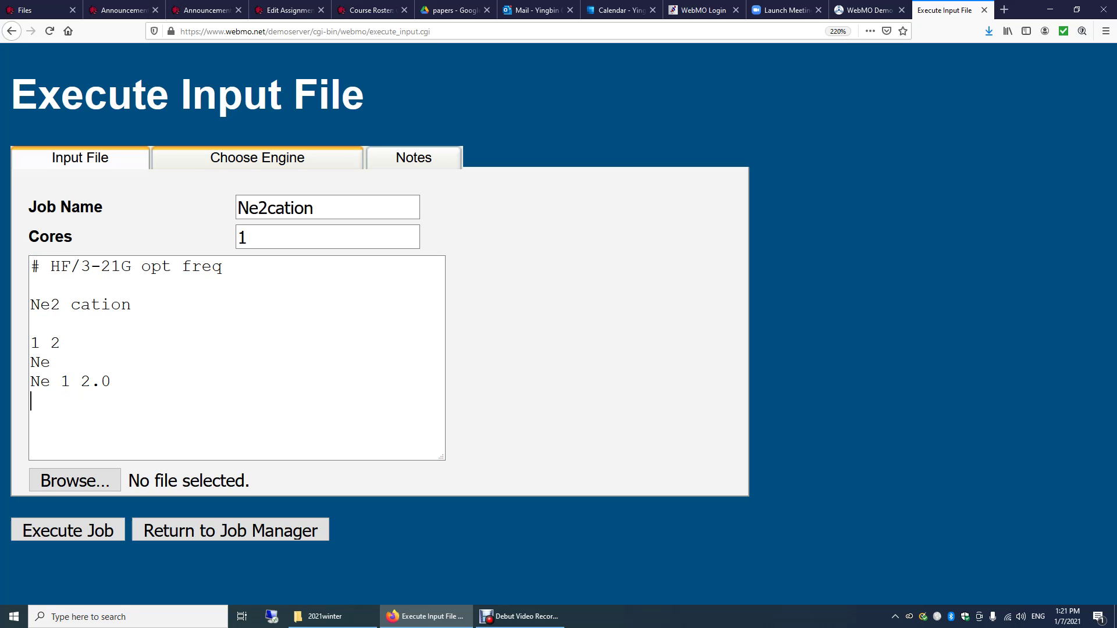
Execute the Ne2cation job with Gaussian on the buchner.chem.hope.edu server.
click(258, 158)
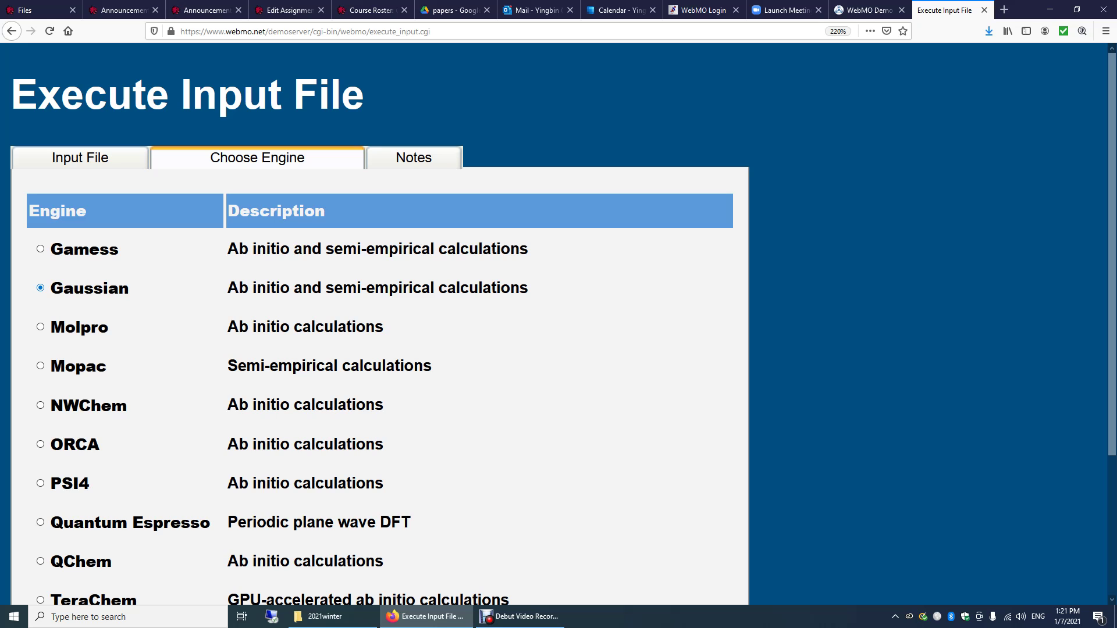
scroll(558, 324, down, 3)
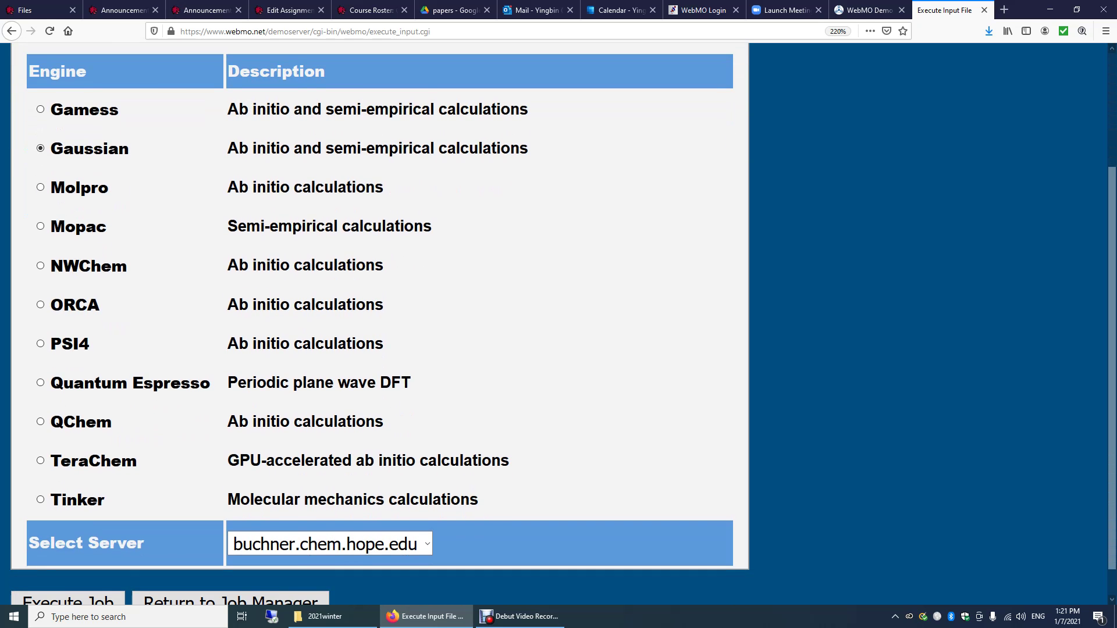
scroll(558, 324, down, 1)
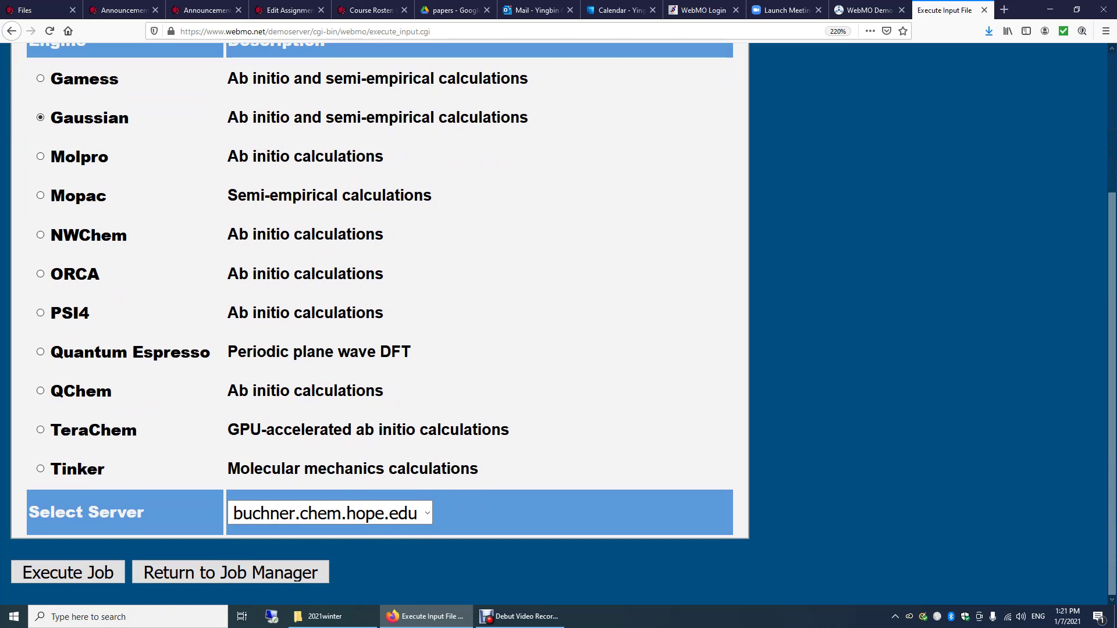
click(427, 513)
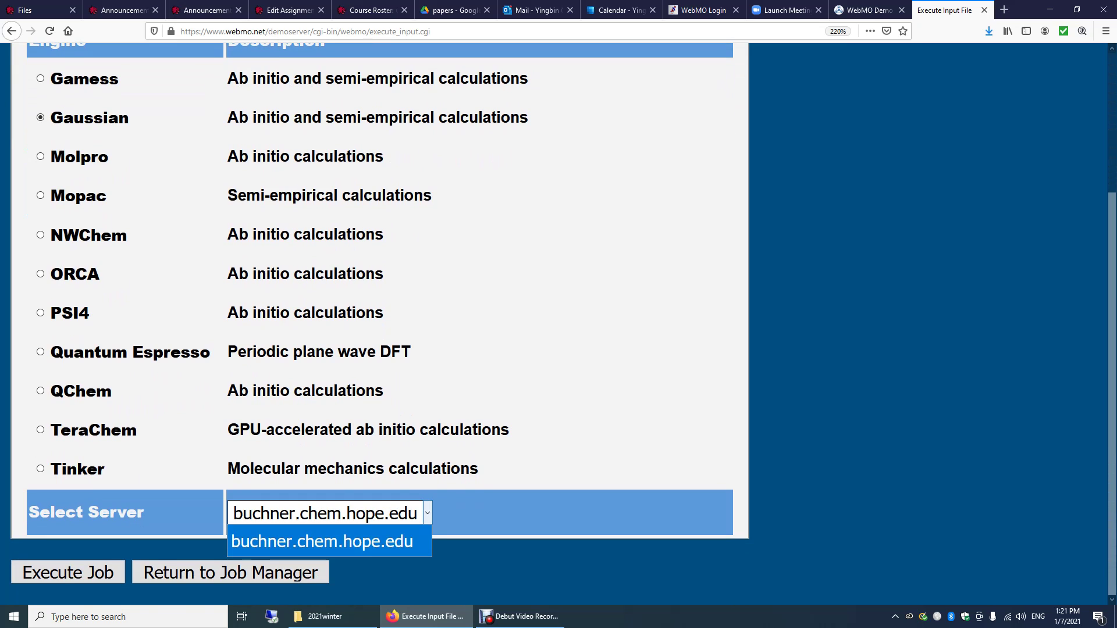
click(322, 540)
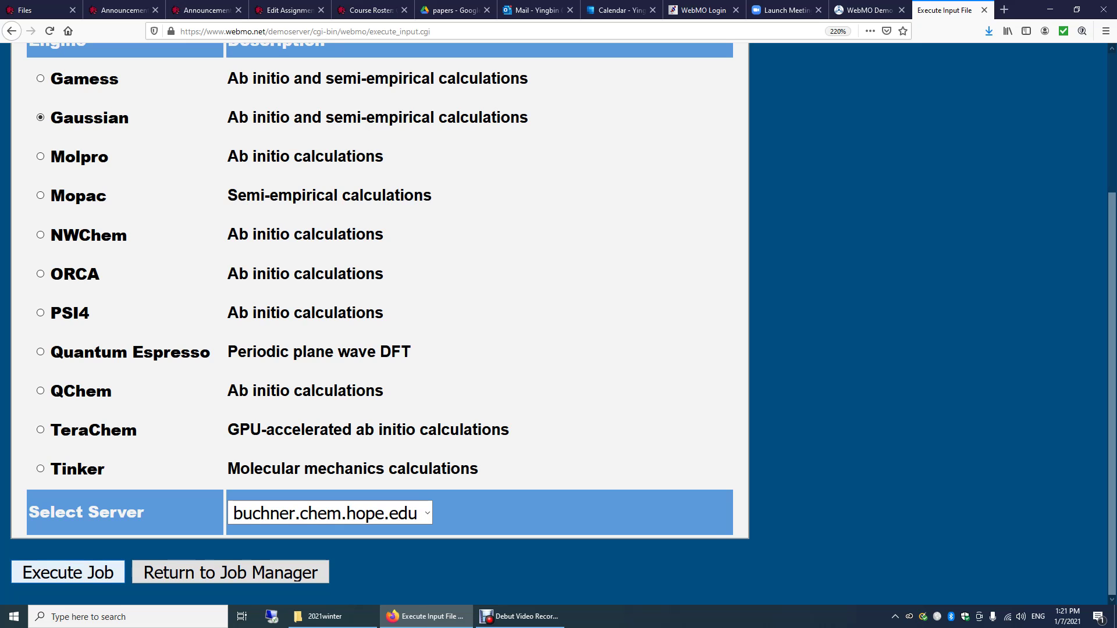
click(68, 572)
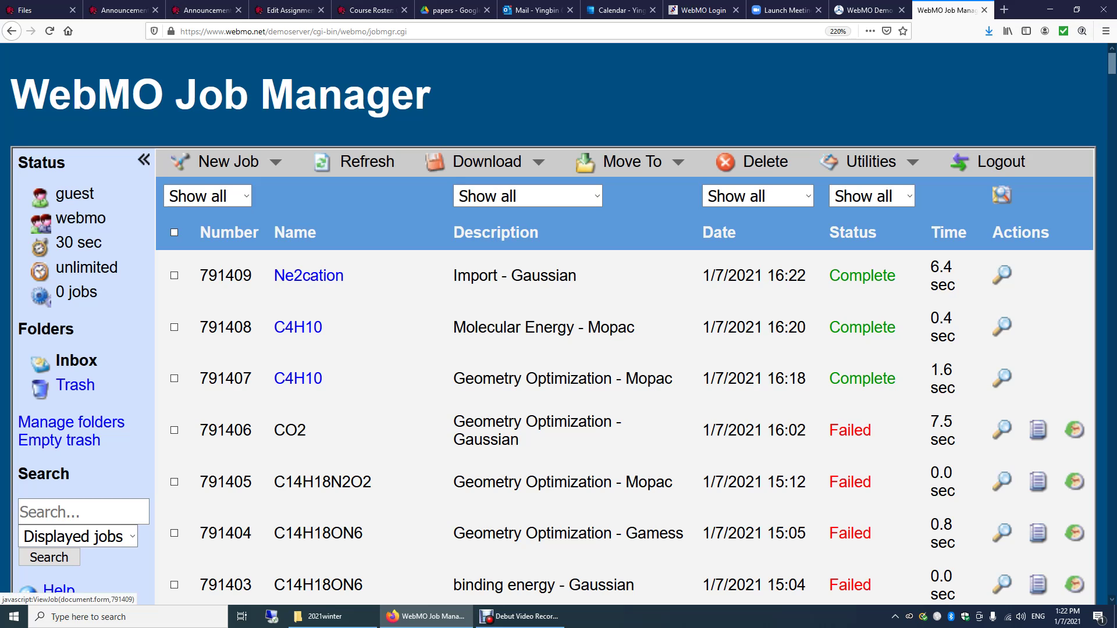
Open the View Job 791409 page for the completed Ne2cation job.
click(308, 276)
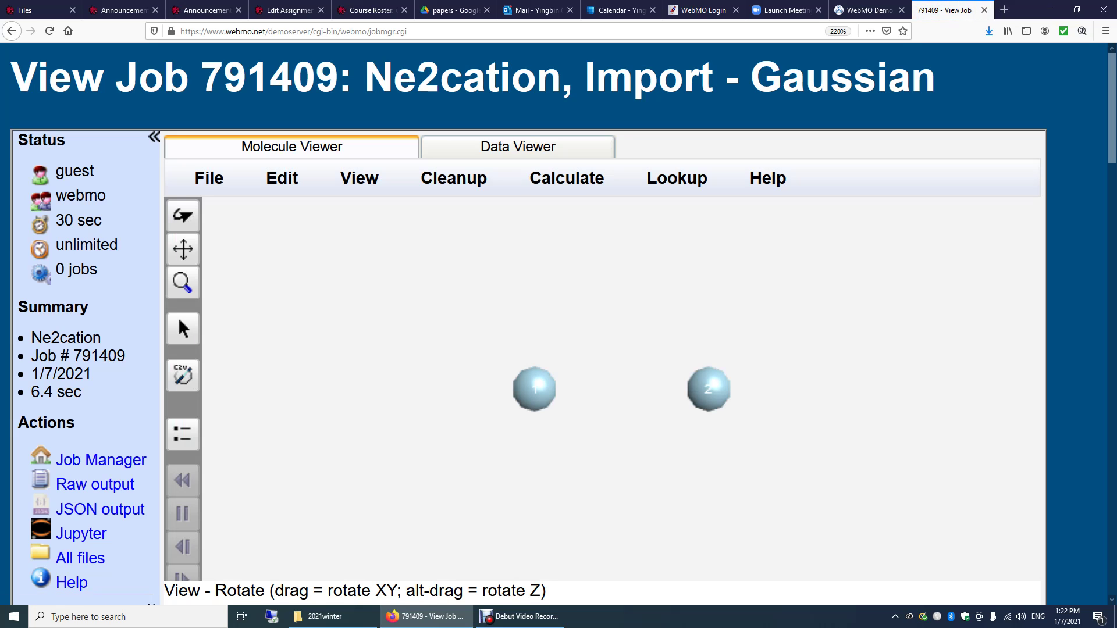
Toggle between Molecule and Data viewers, ending on the Overview with UHF energy -254.929548331 Hartree.
scroll(558, 326, down, 3)
scroll(558, 326, up, 3)
scroll(178, 317, down, 7)
scroll(178, 317, down, 2)
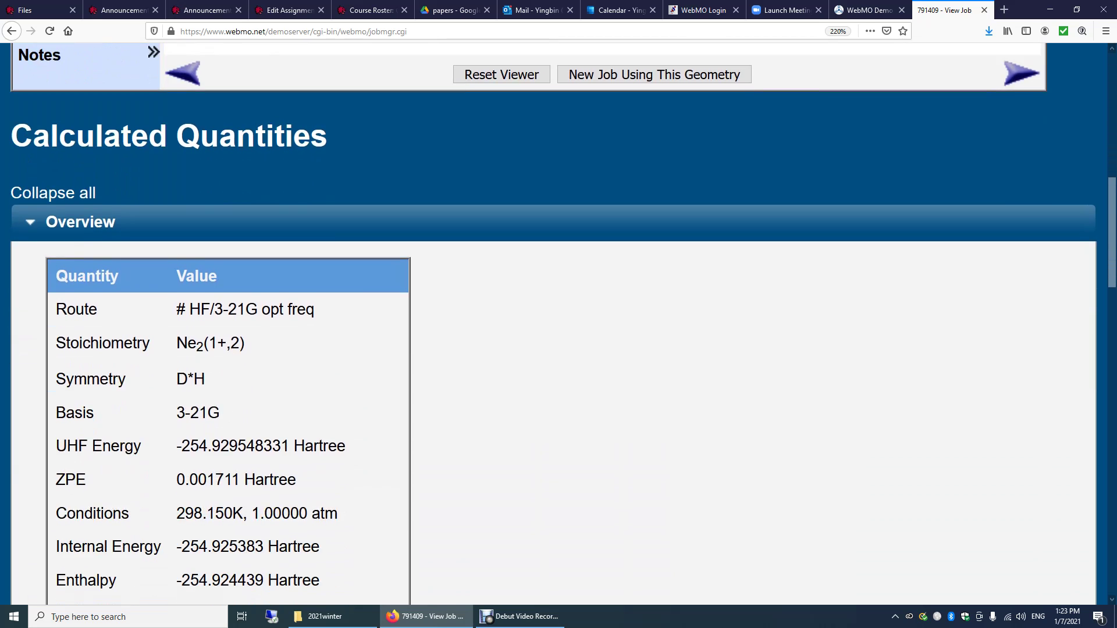
scroll(559, 325, down, 2)
scroll(558, 326, up, 10)
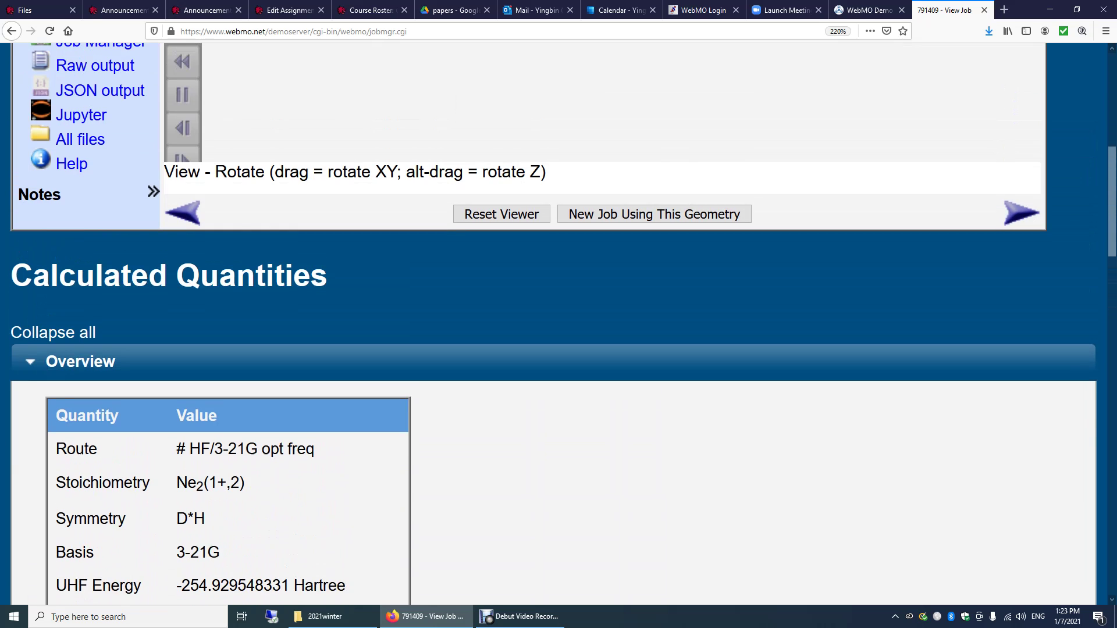
click(518, 146)
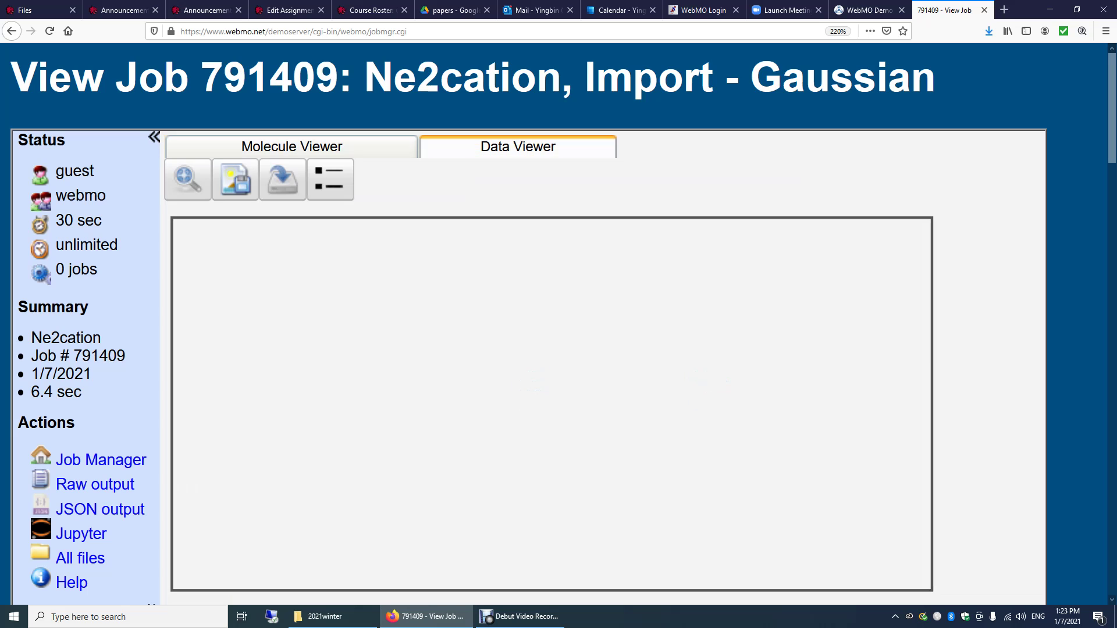
scroll(517, 147, down, 5)
scroll(558, 325, down, 5)
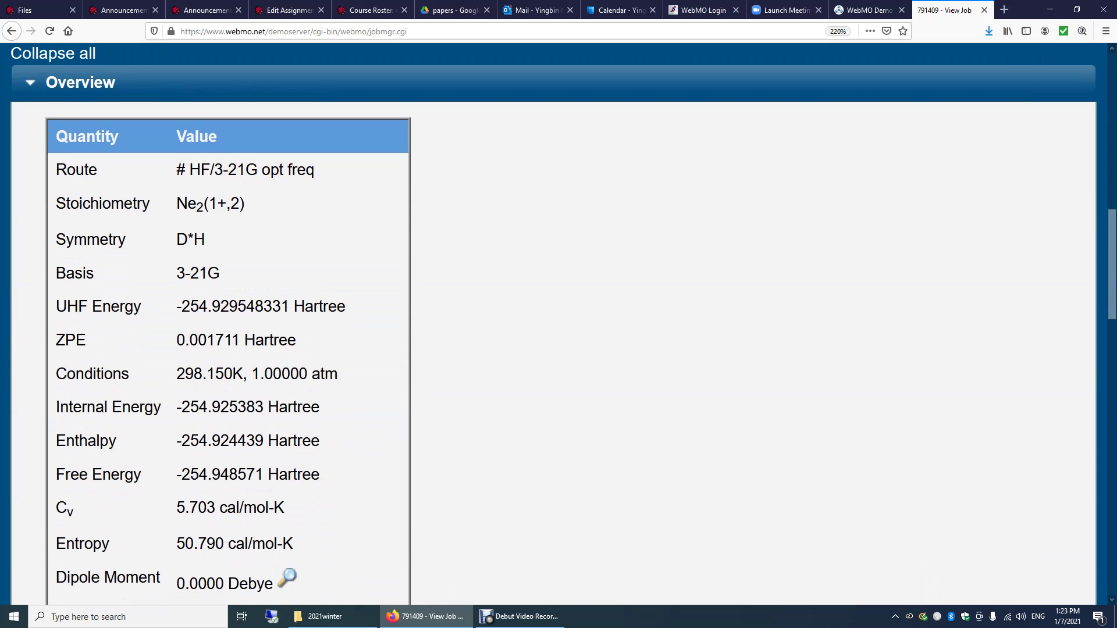
scroll(559, 326, up, 10)
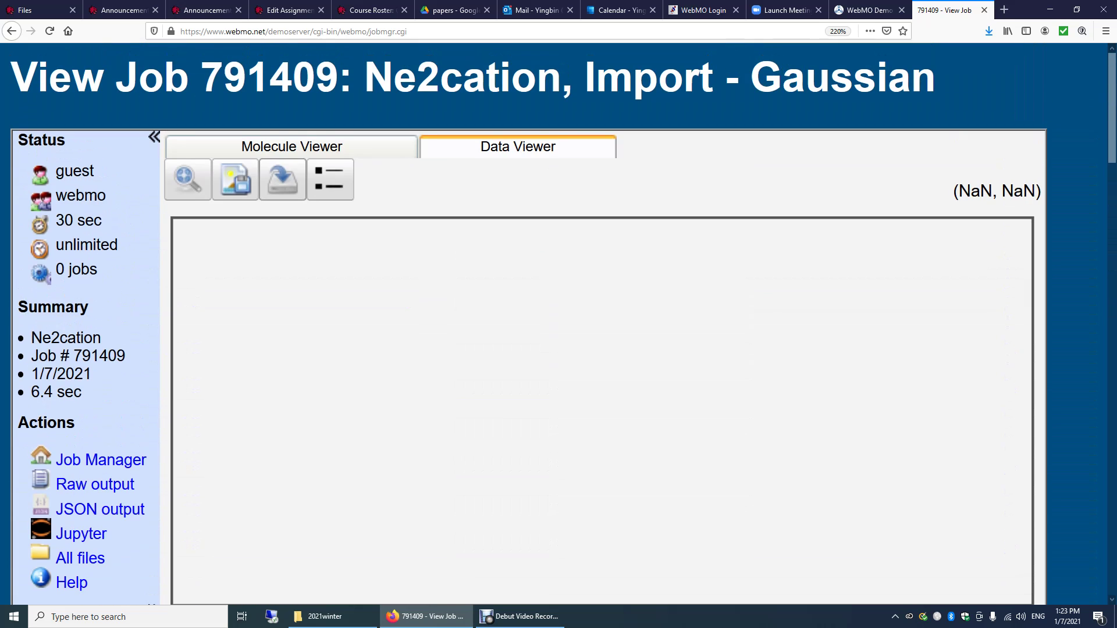
click(291, 146)
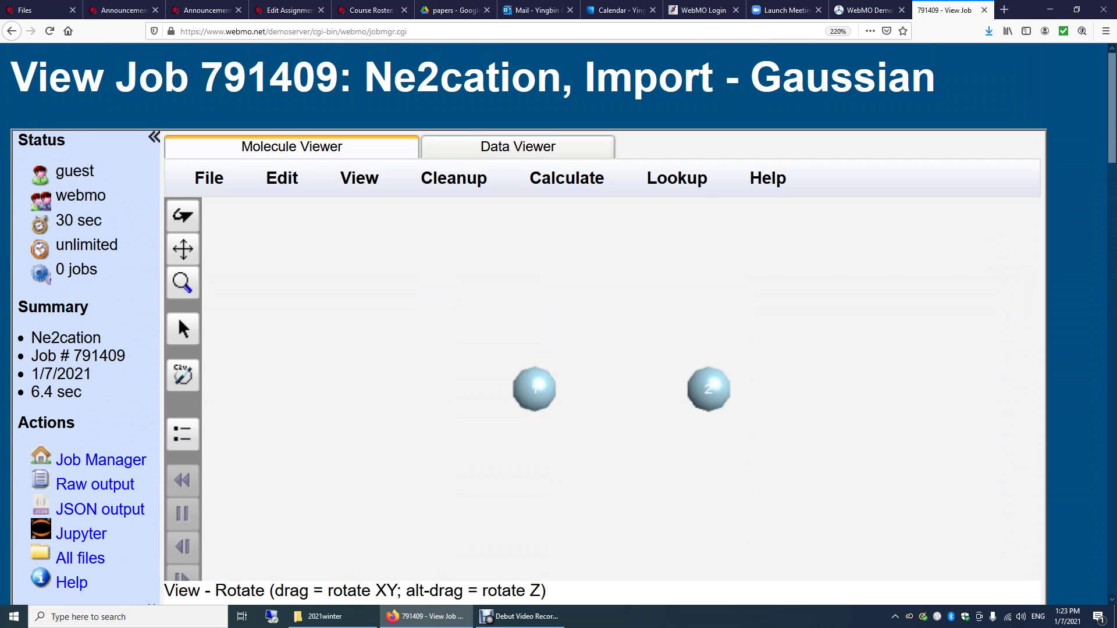
click(517, 147)
scroll(558, 326, down, 8)
scroll(559, 325, up, 1)
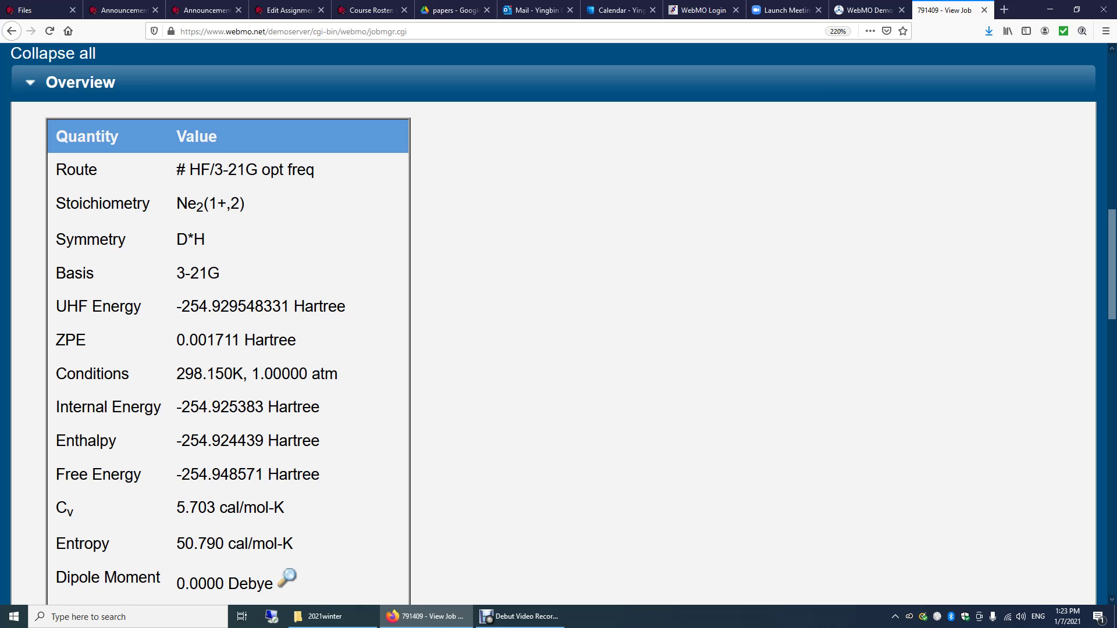
scroll(558, 326, up, 2)
scroll(558, 325, down, 1)
scroll(558, 326, down, 1)
double_click(213, 203)
click(213, 204)
double_click(234, 203)
click(234, 204)
double_click(235, 204)
double_click(191, 239)
scroll(553, 326, down, 2)
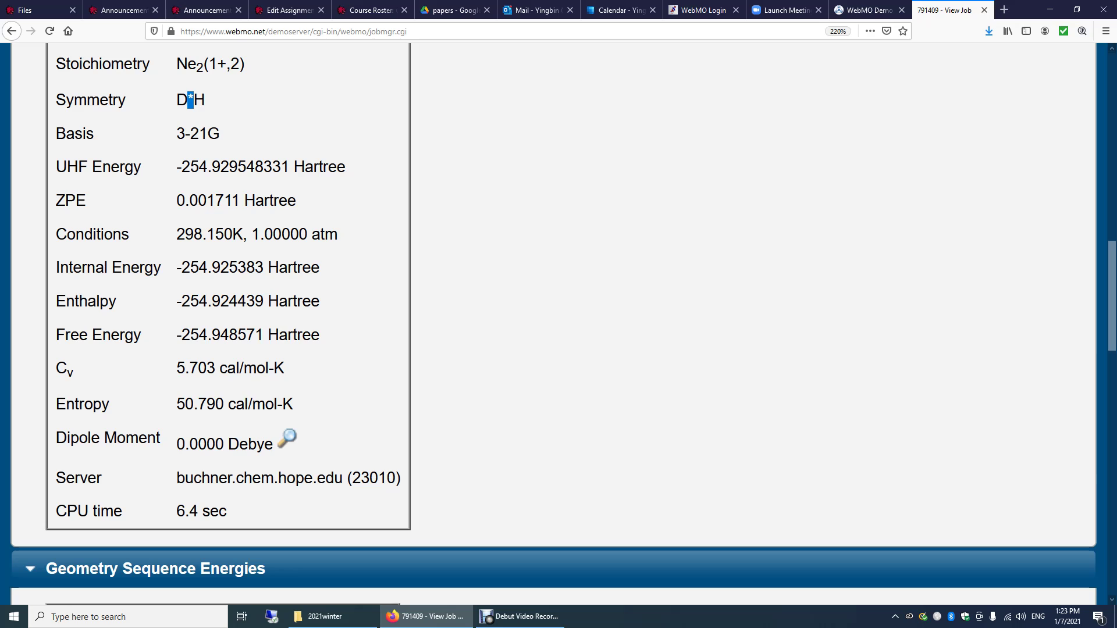
drag(177, 200, 271, 200)
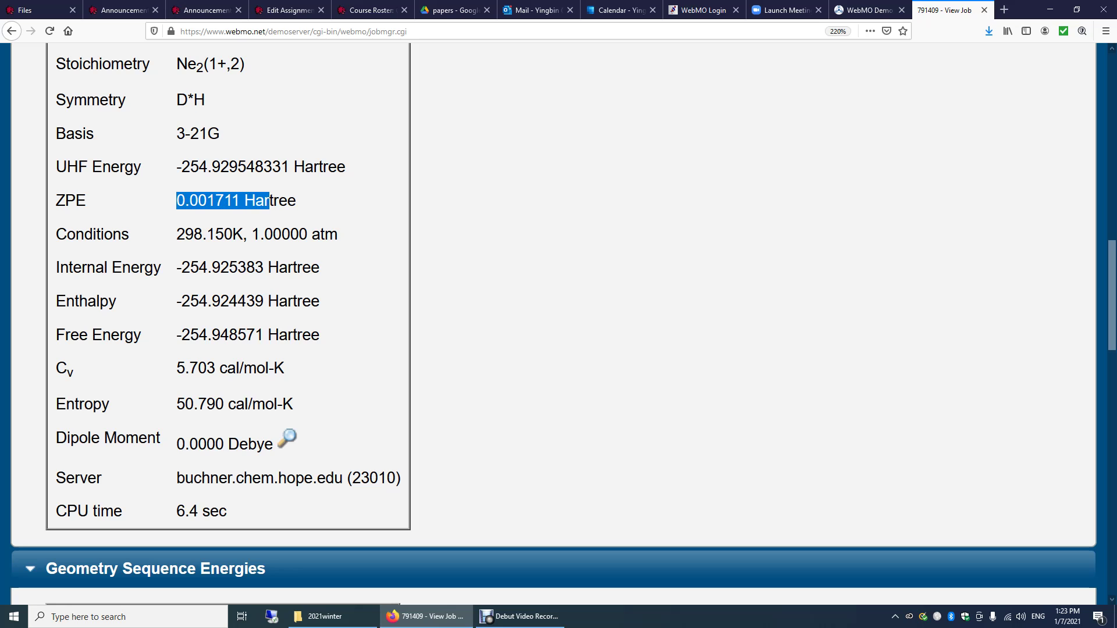
click(270, 201)
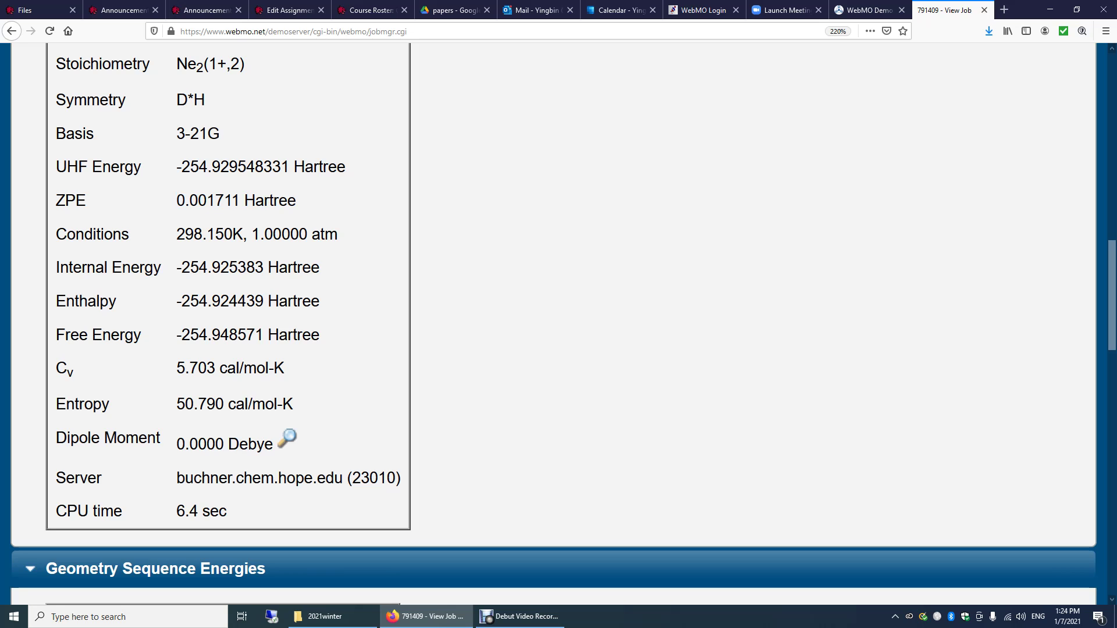
drag(176, 234, 339, 234)
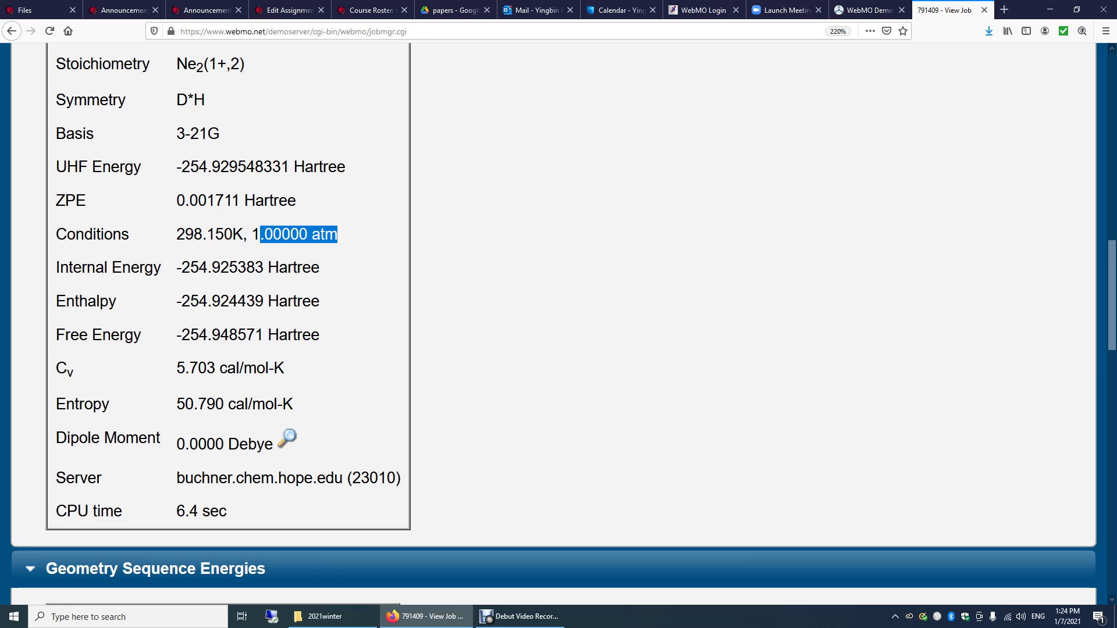
click(338, 234)
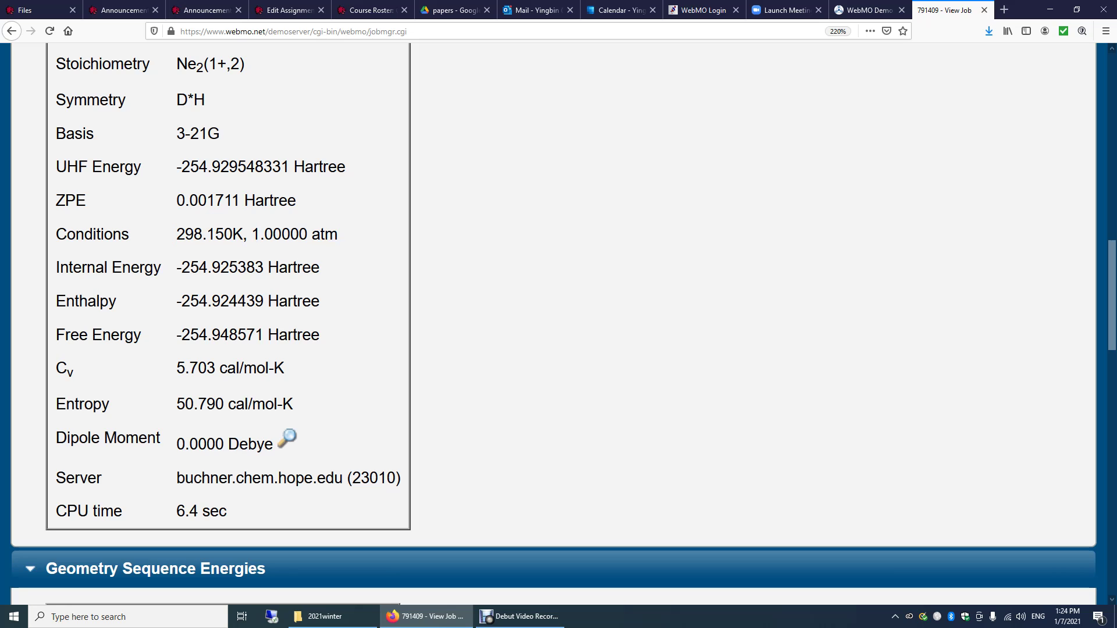
drag(70, 335, 125, 335)
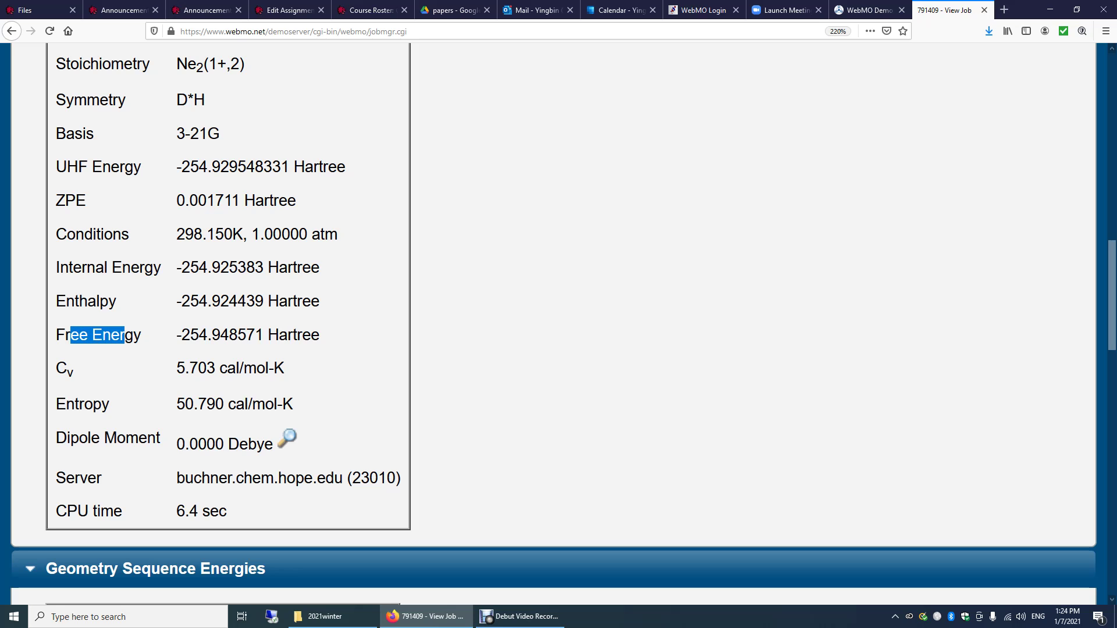
click(125, 335)
drag(56, 267, 320, 335)
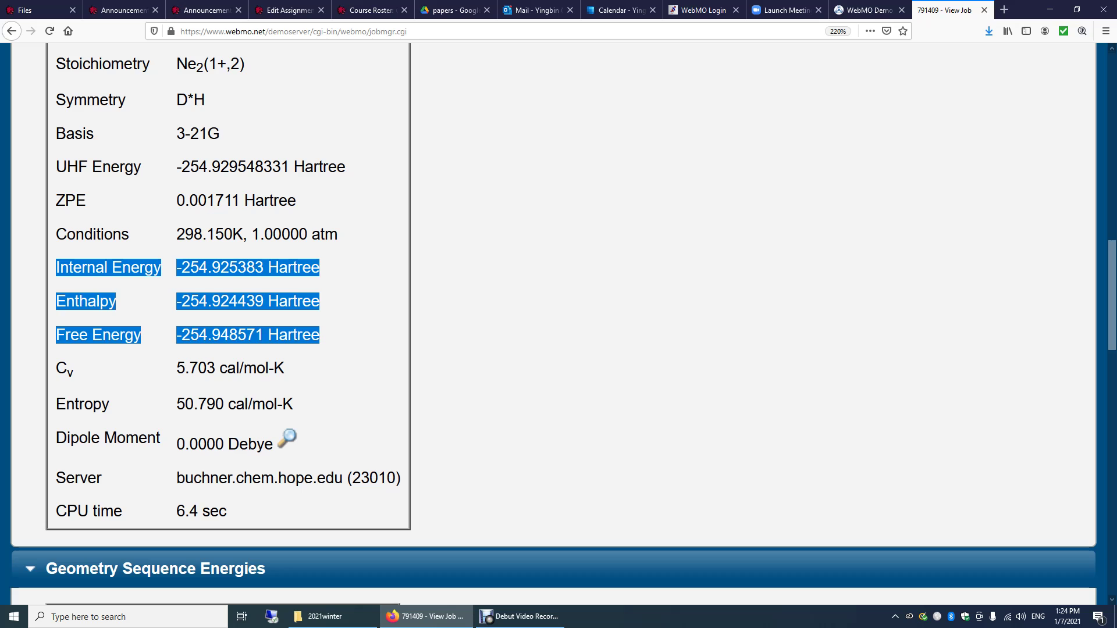
scroll(552, 326, down, 2)
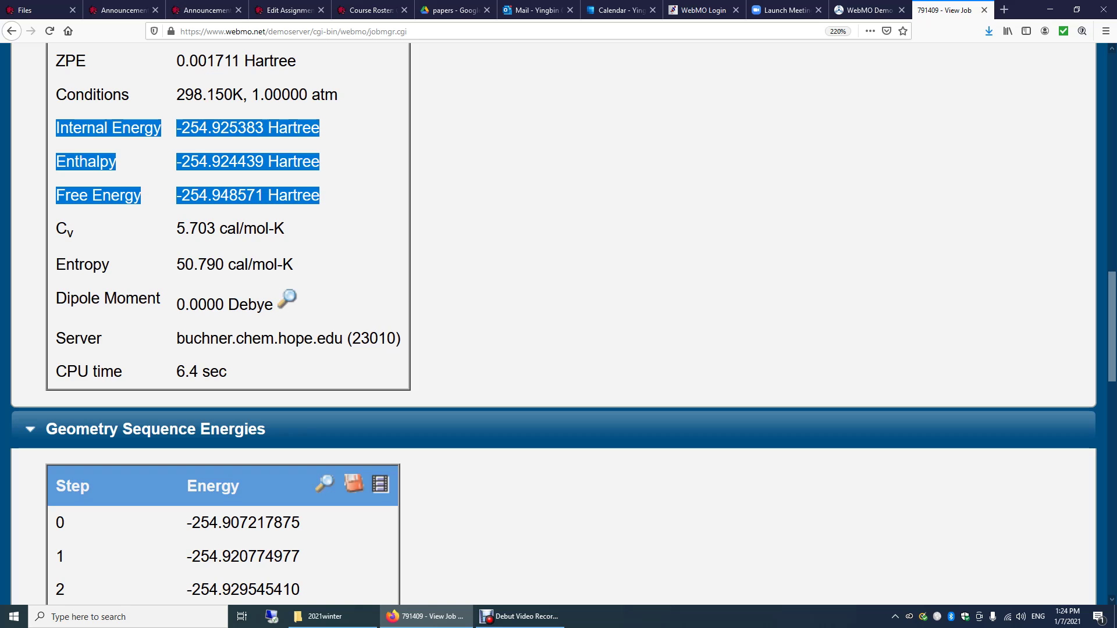
scroll(559, 326, up, 3)
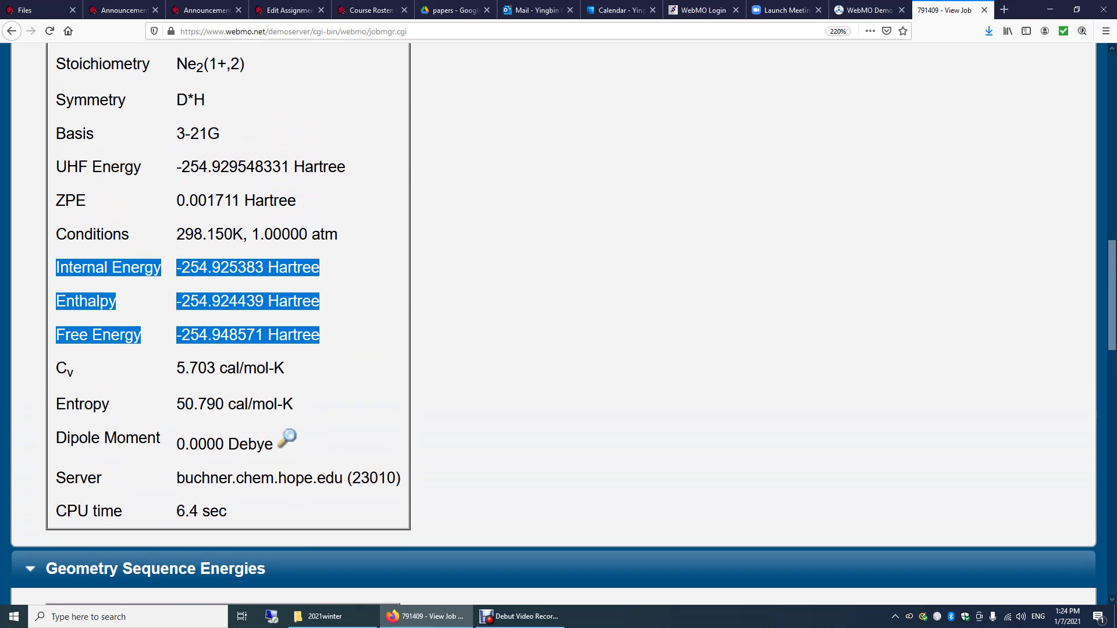
drag(176, 167, 345, 167)
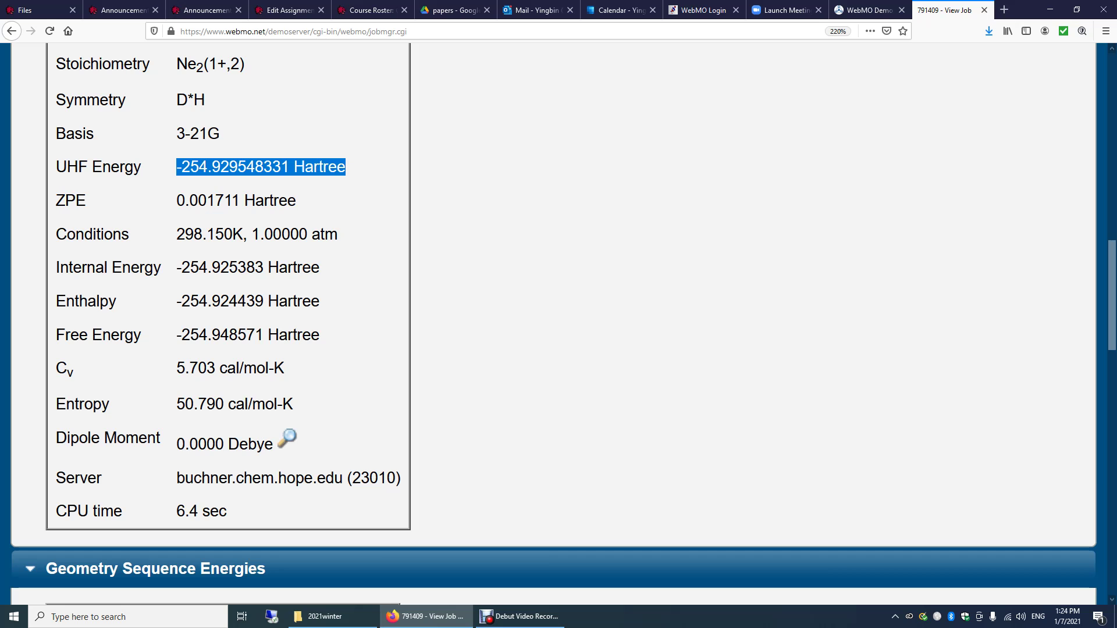
scroll(558, 326, down, 10)
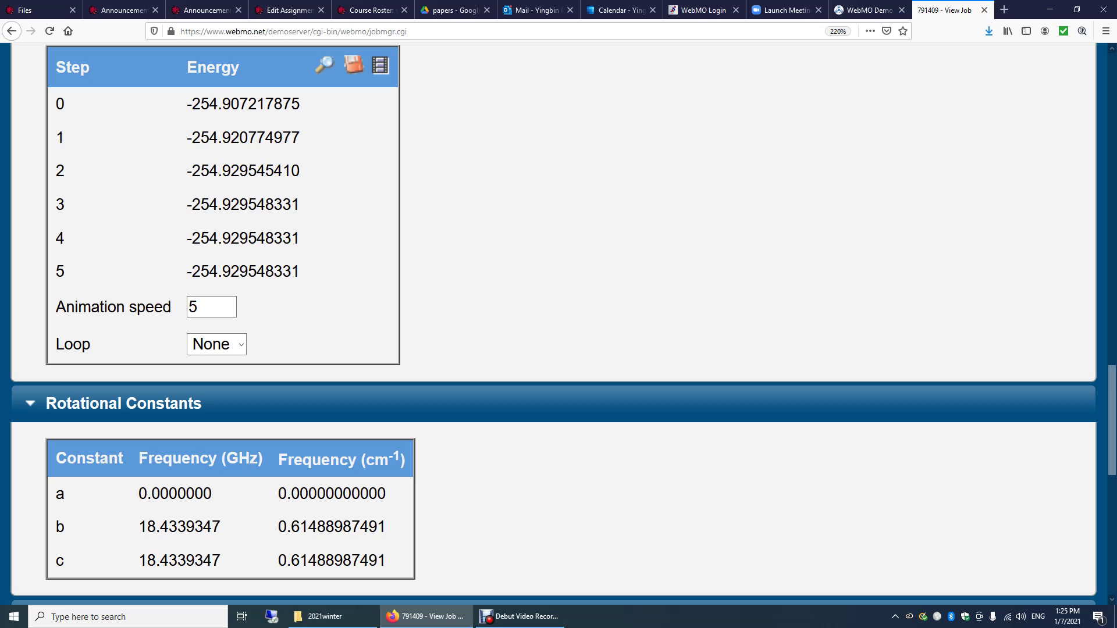
drag(187, 103, 300, 103)
drag(186, 238, 300, 271)
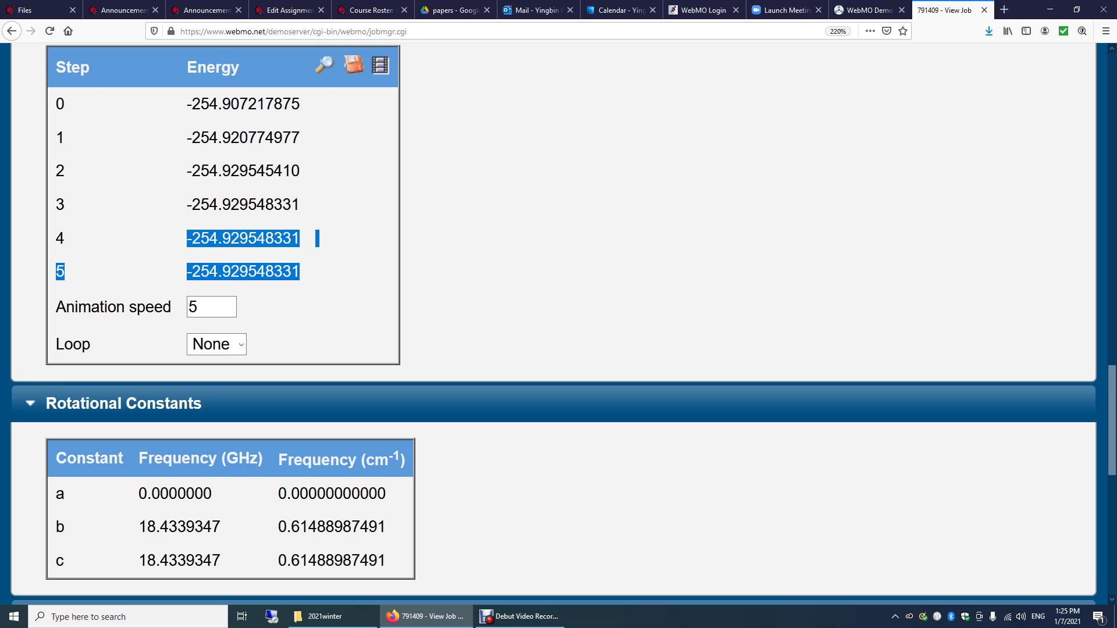
Scroll down to the Vibrational Modes table showing the SGG mode at 751.0 cm⁻¹.
scroll(552, 326, down, 5)
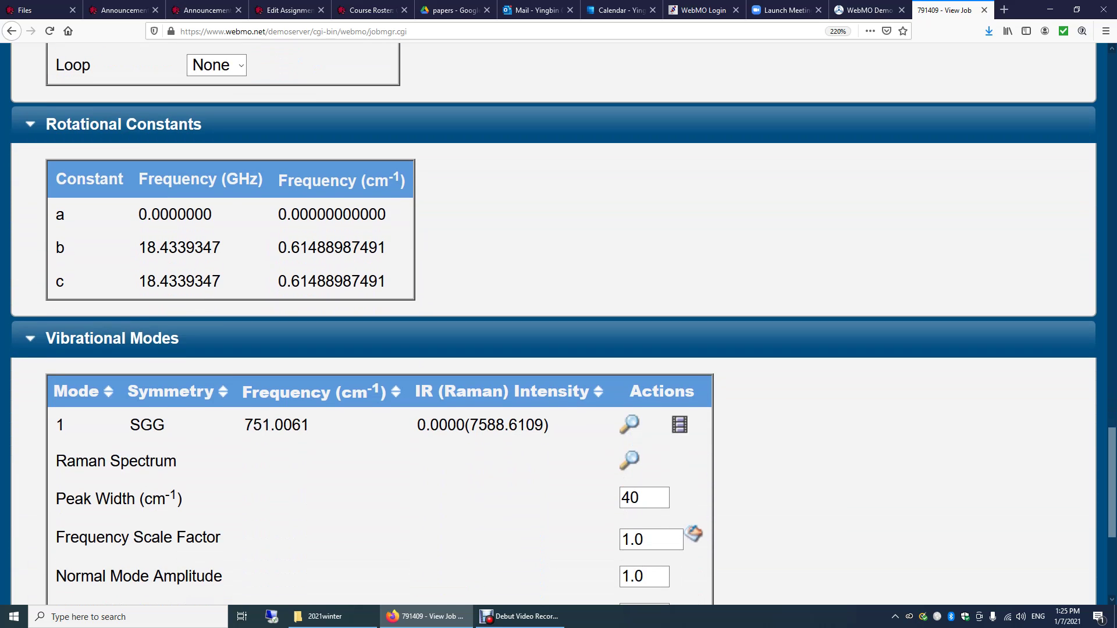
scroll(553, 326, down, 5)
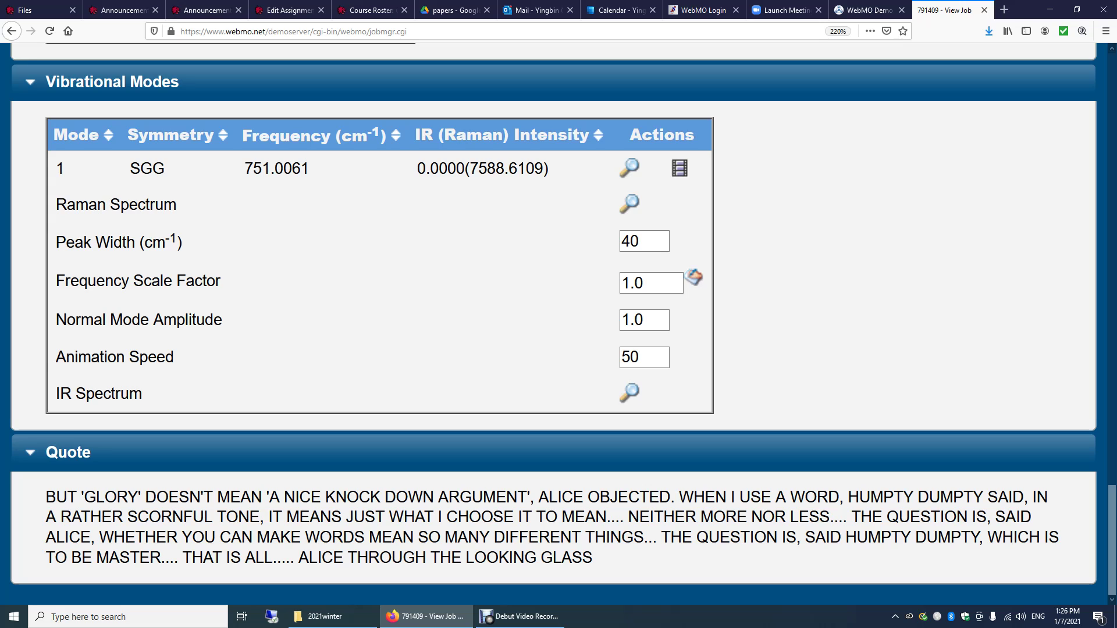
click(679, 168)
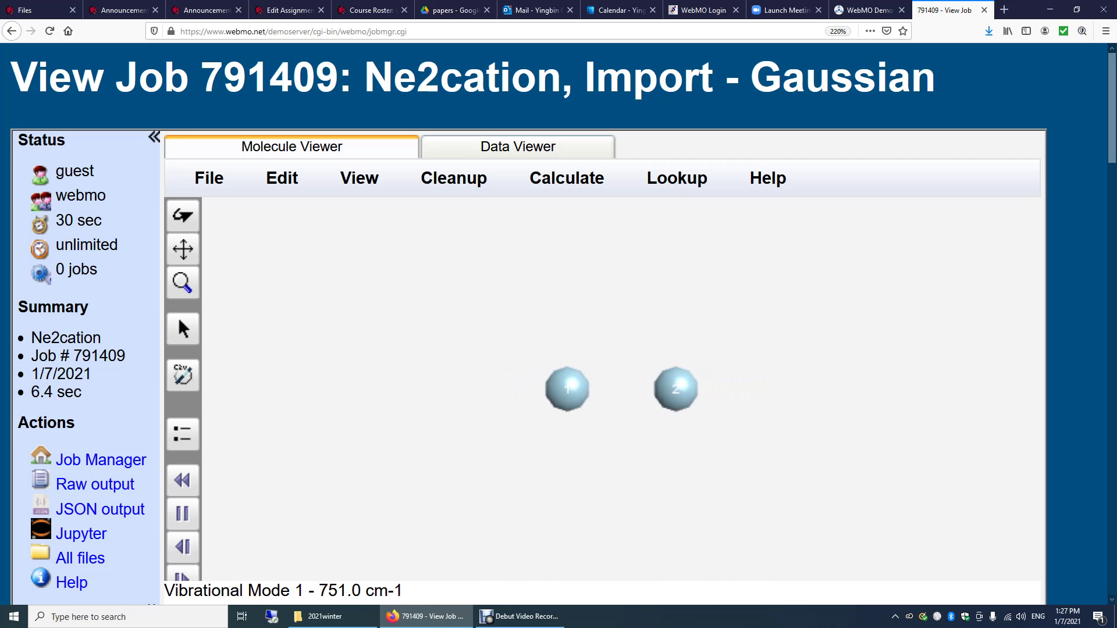
scroll(99, 320, down, 2)
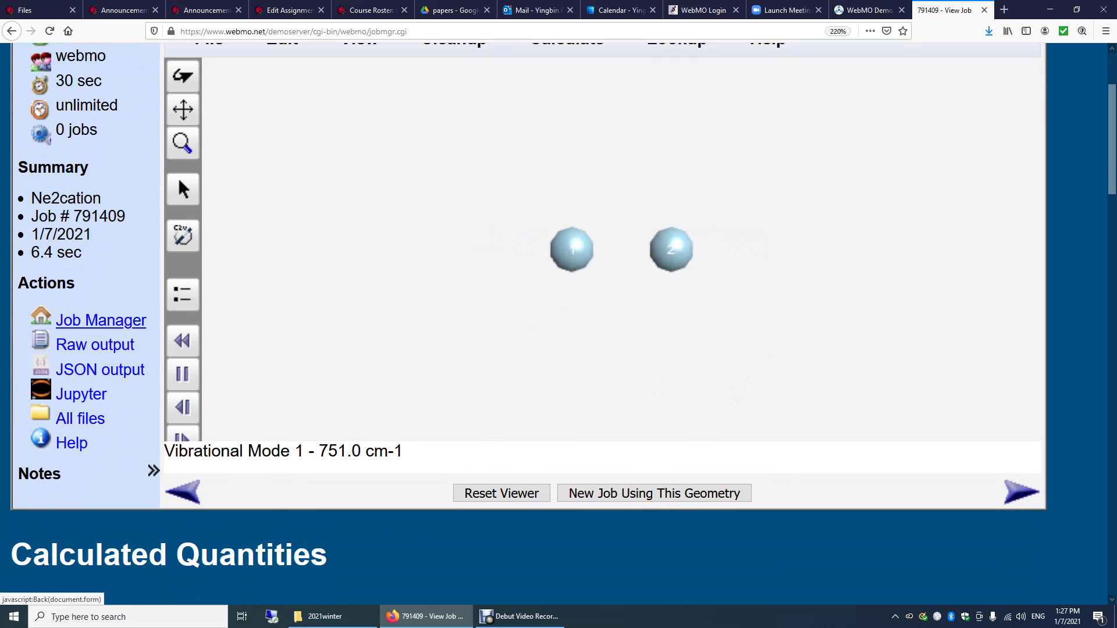
Go back to the Job Manager and look over the job list with Ne2cation job 791409 complete.
click(100, 320)
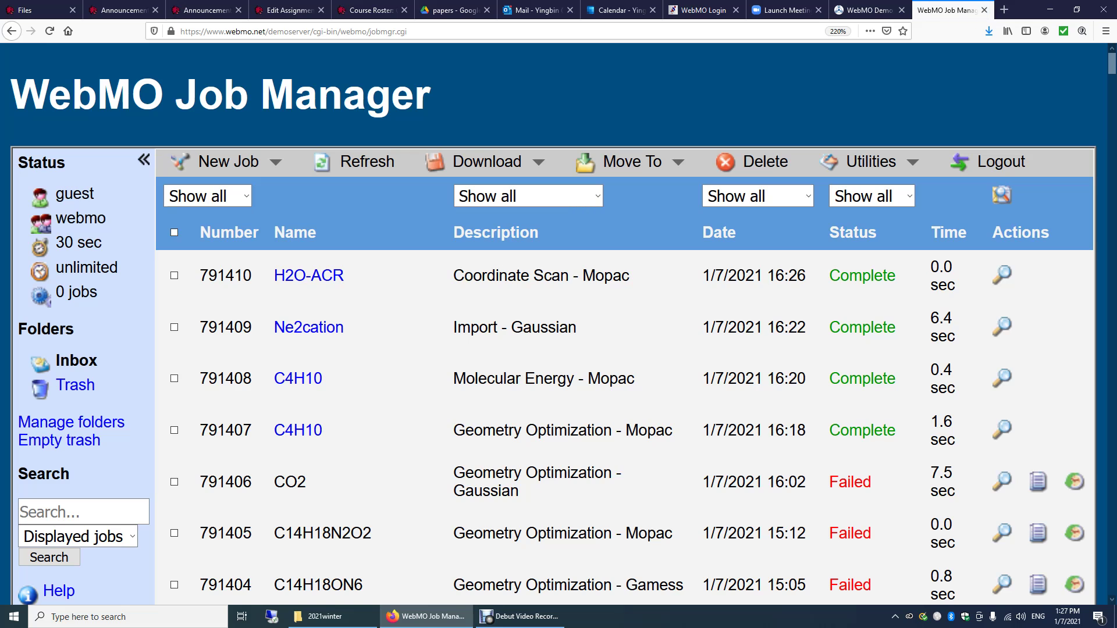
scroll(559, 326, down, 2)
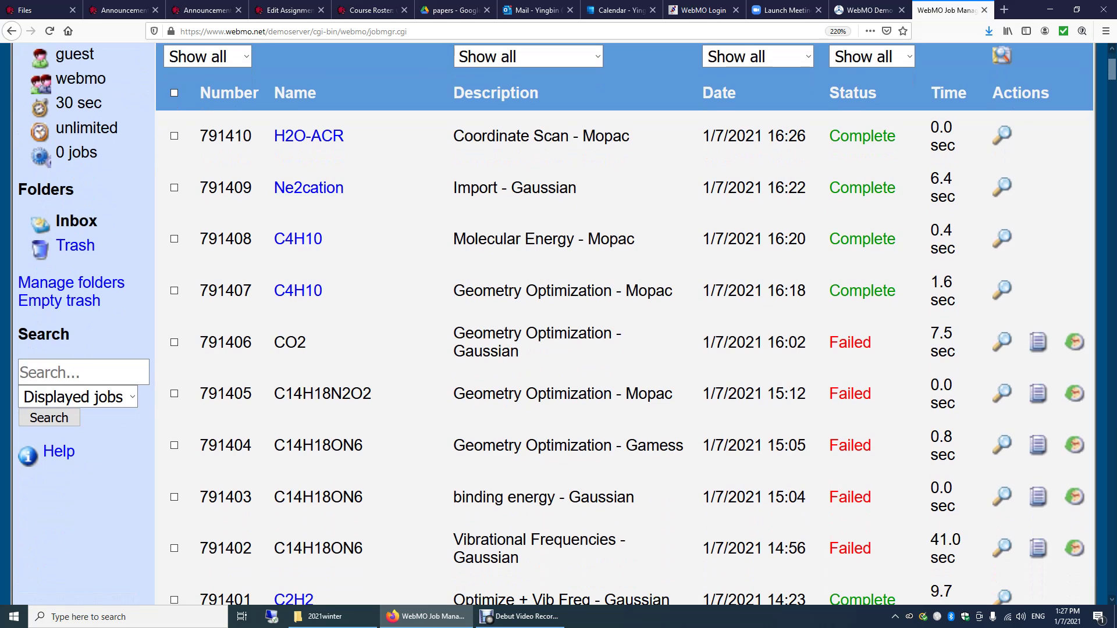
scroll(558, 325, up, 3)
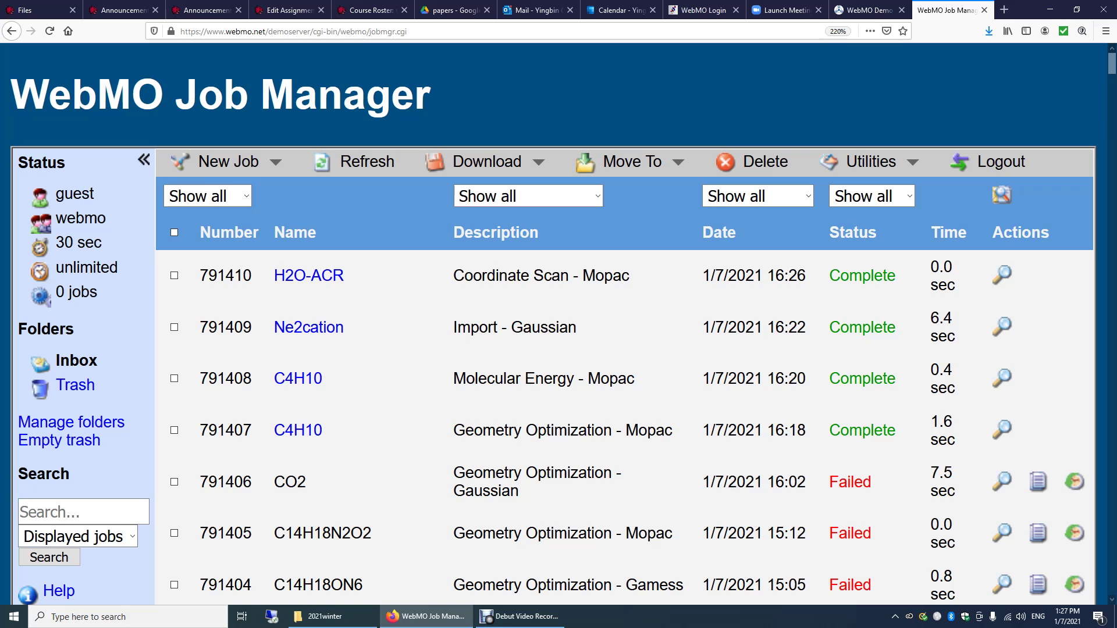